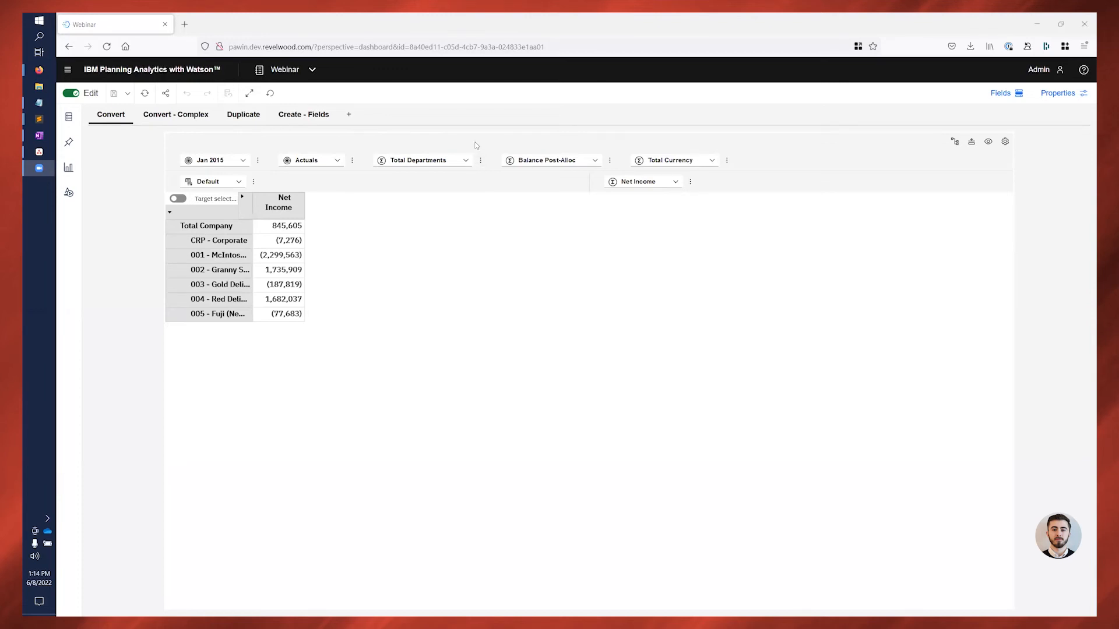
# Step: Change the net income exploration on the Convert sheet to a Column visualization
pyautogui.click(476, 145)
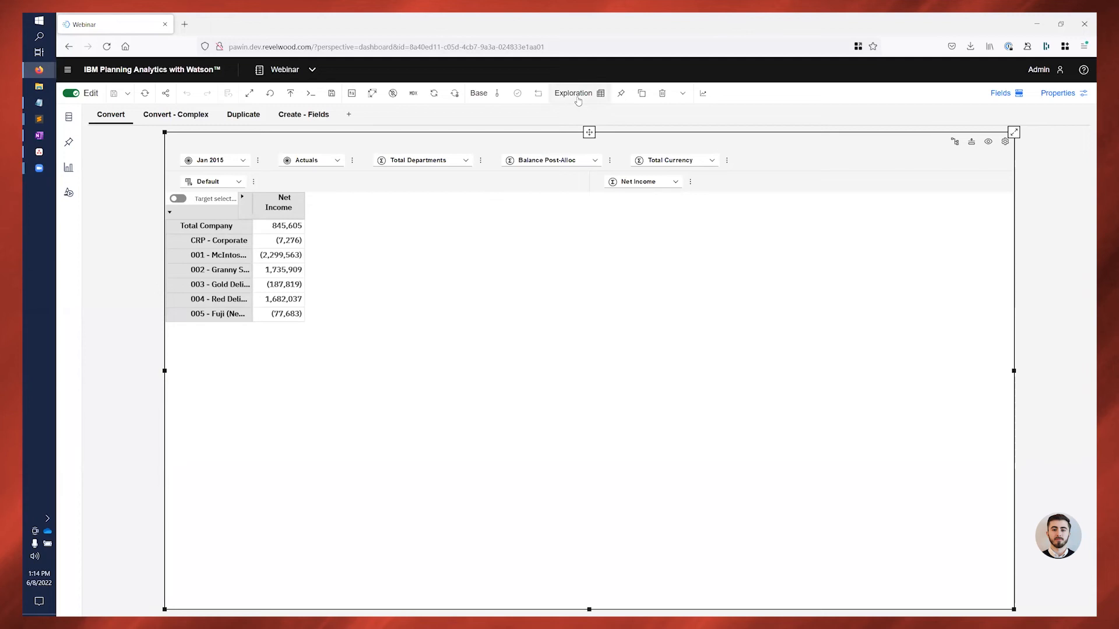
pyautogui.click(578, 99)
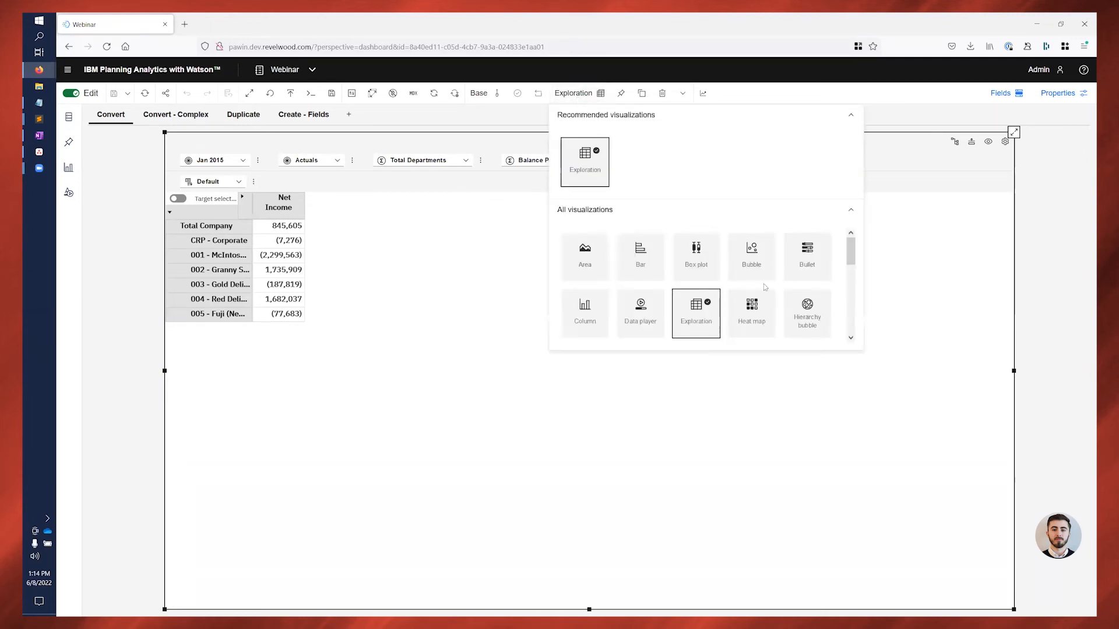
pyautogui.scroll(-2, 704, 275)
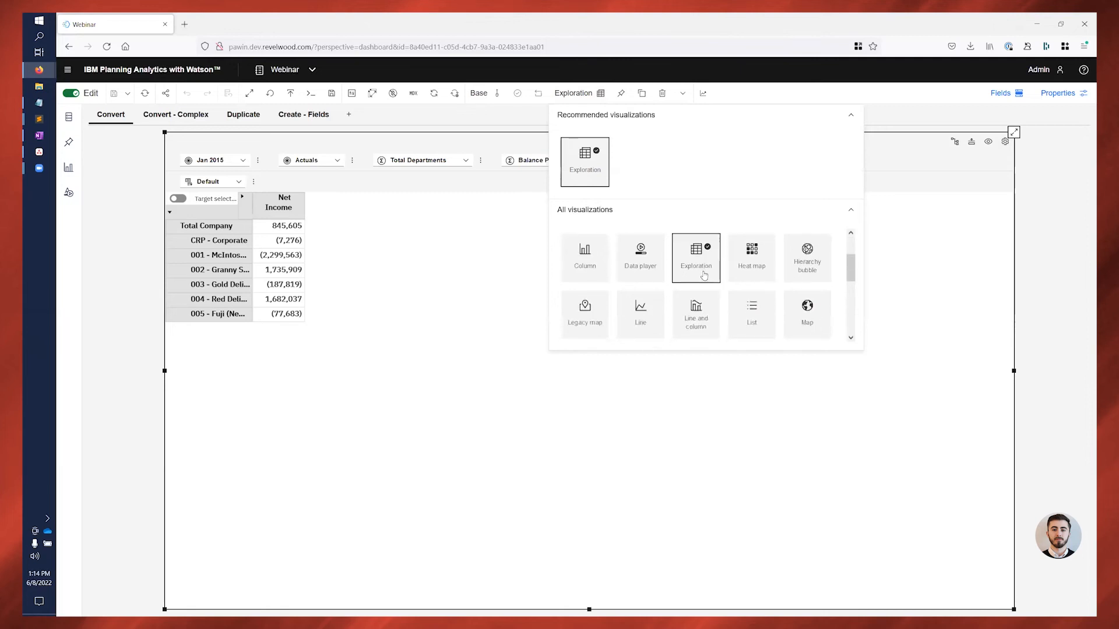
pyautogui.scroll(-2, 704, 275)
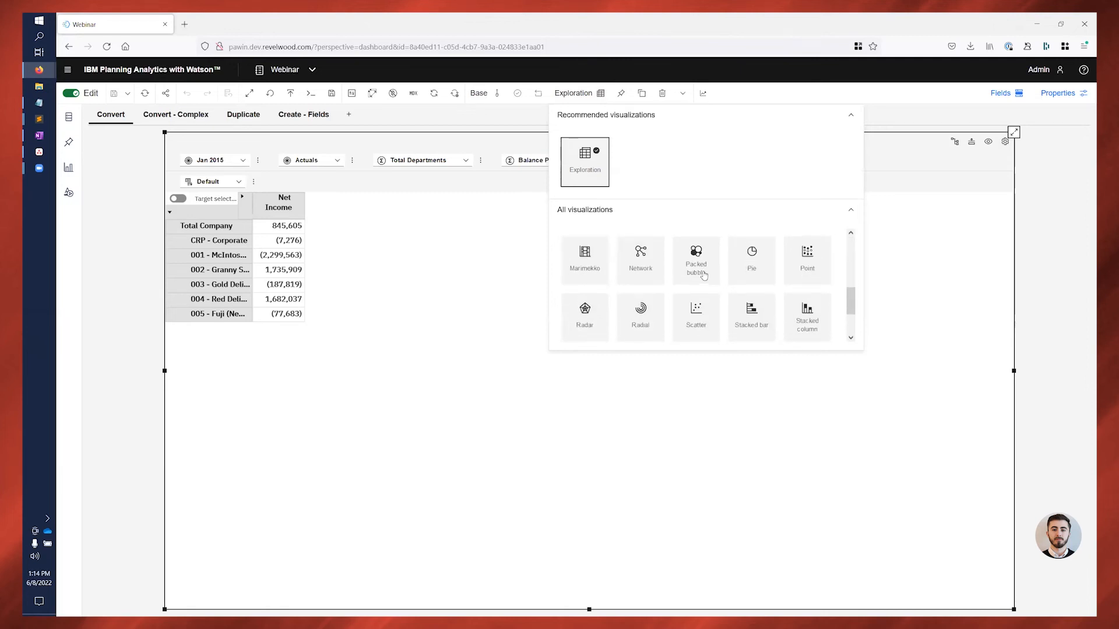
pyautogui.scroll(3, 704, 275)
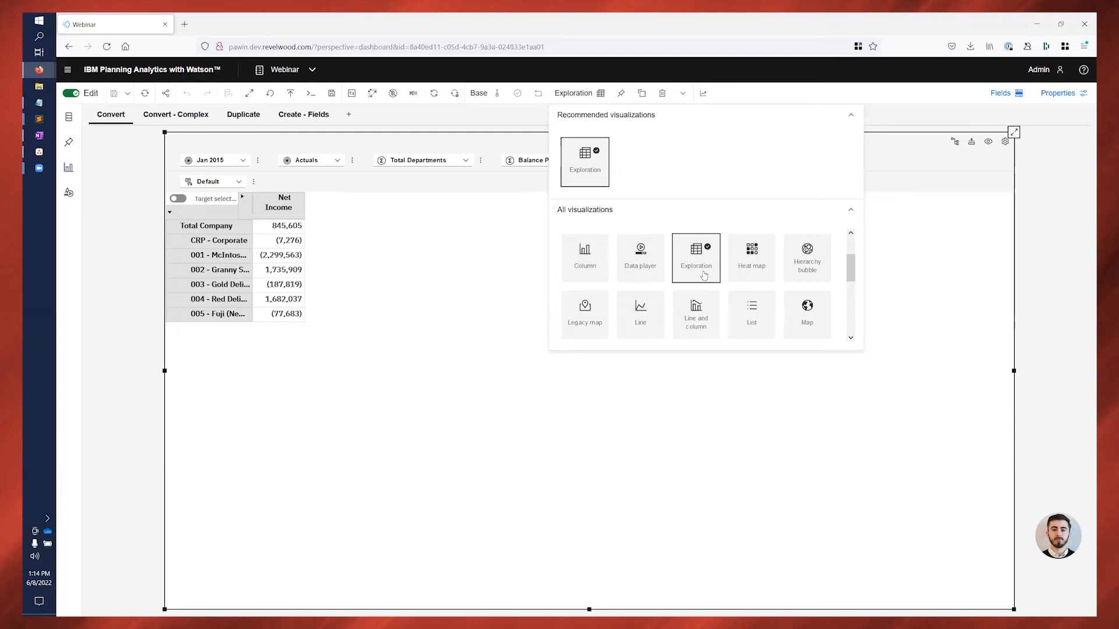
pyautogui.scroll(1, 704, 275)
pyautogui.click(581, 315)
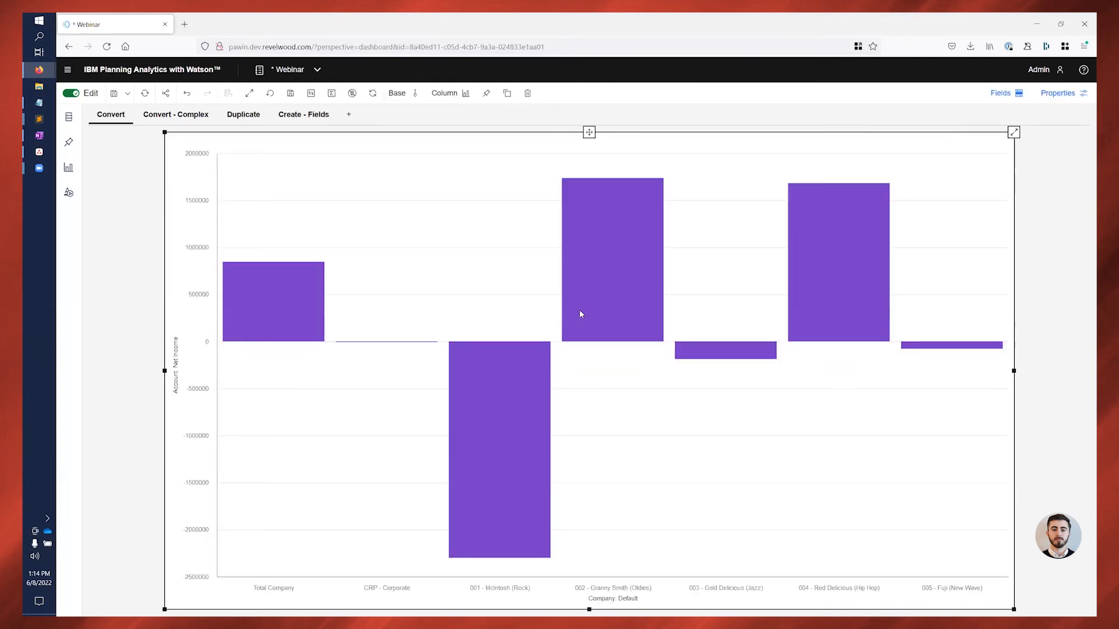
pyautogui.moveTo(228, 272)
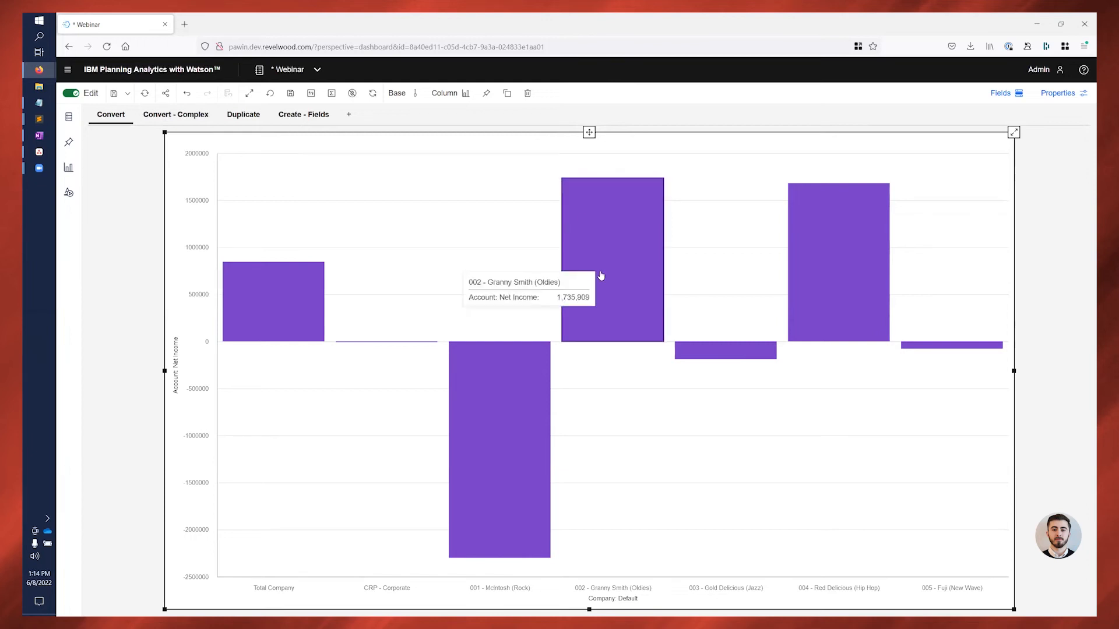
# Step: Change the exploration on the Convert - Complex sheet to a Column visualization
pyautogui.click(178, 116)
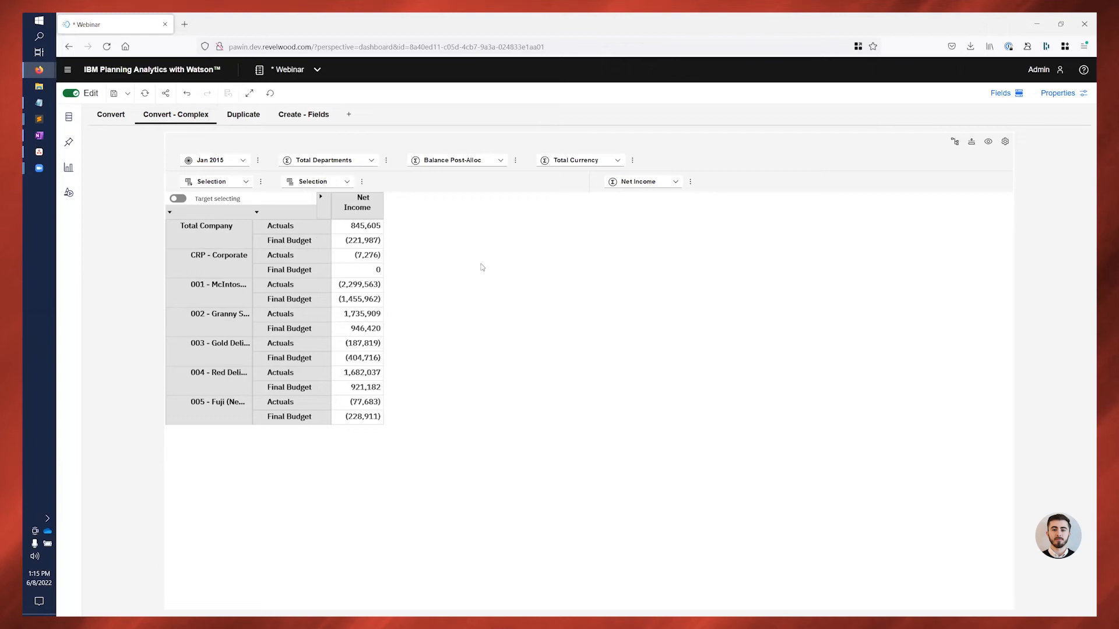
pyautogui.click(479, 147)
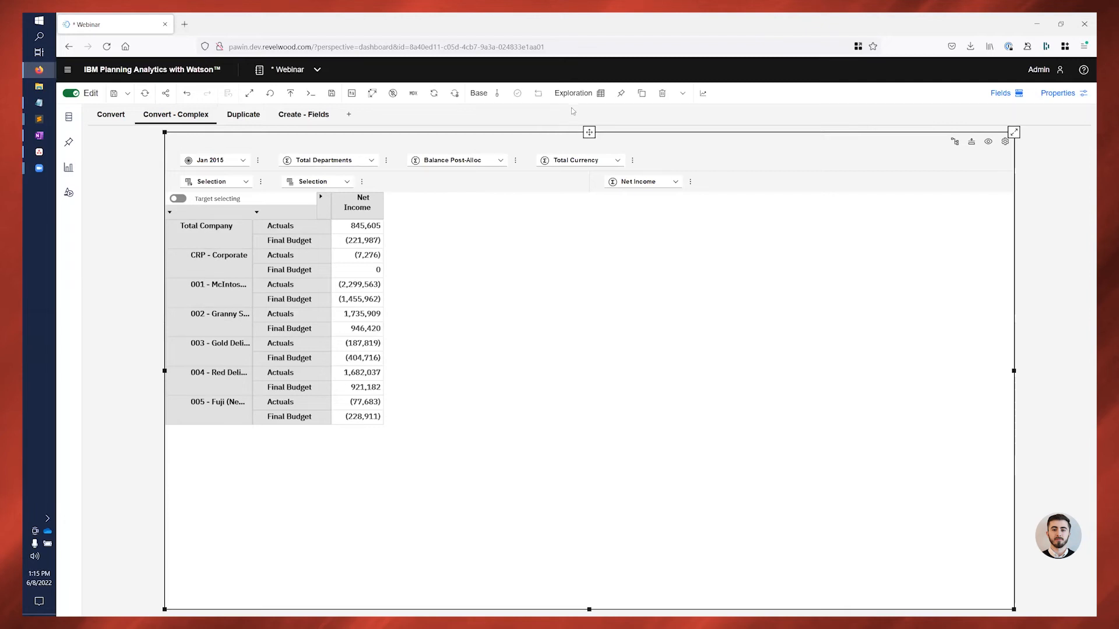
pyautogui.click(573, 94)
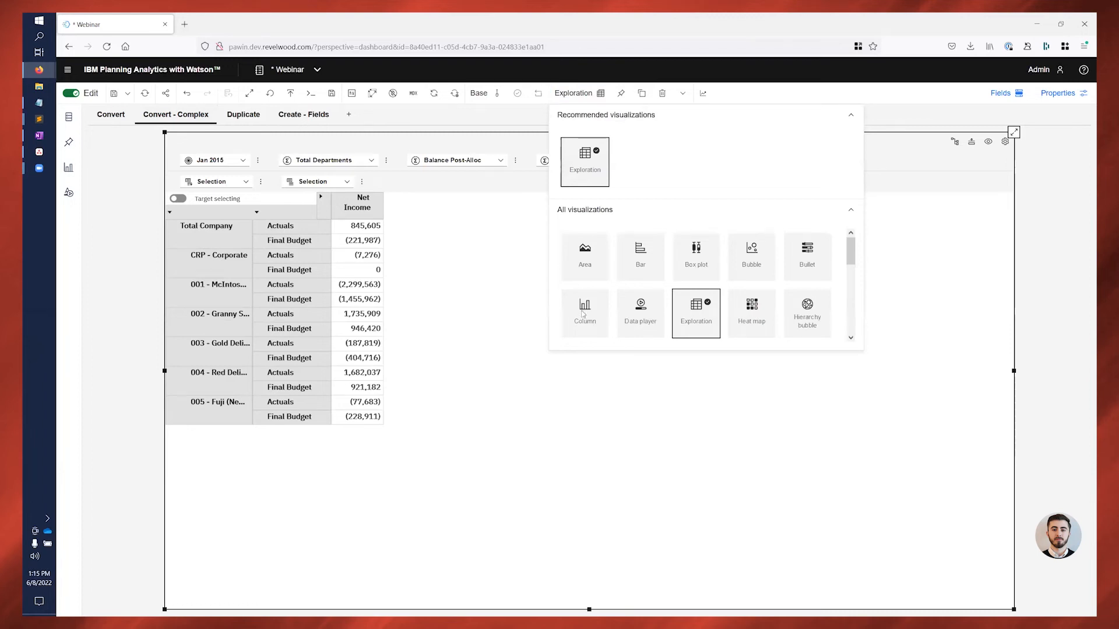
pyautogui.click(584, 314)
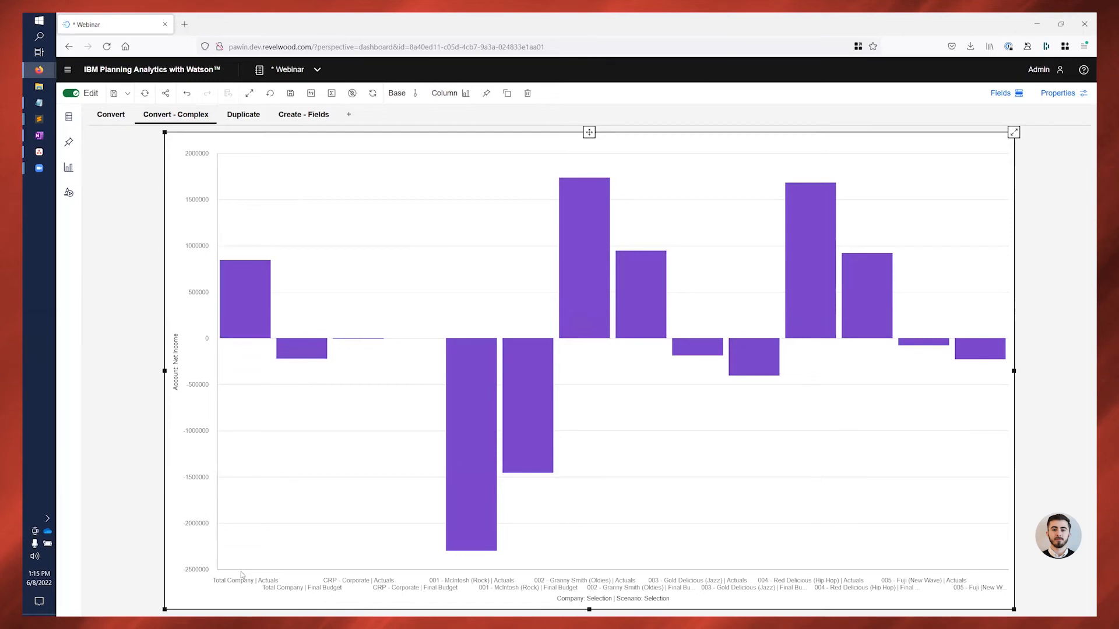
pyautogui.moveTo(239, 588)
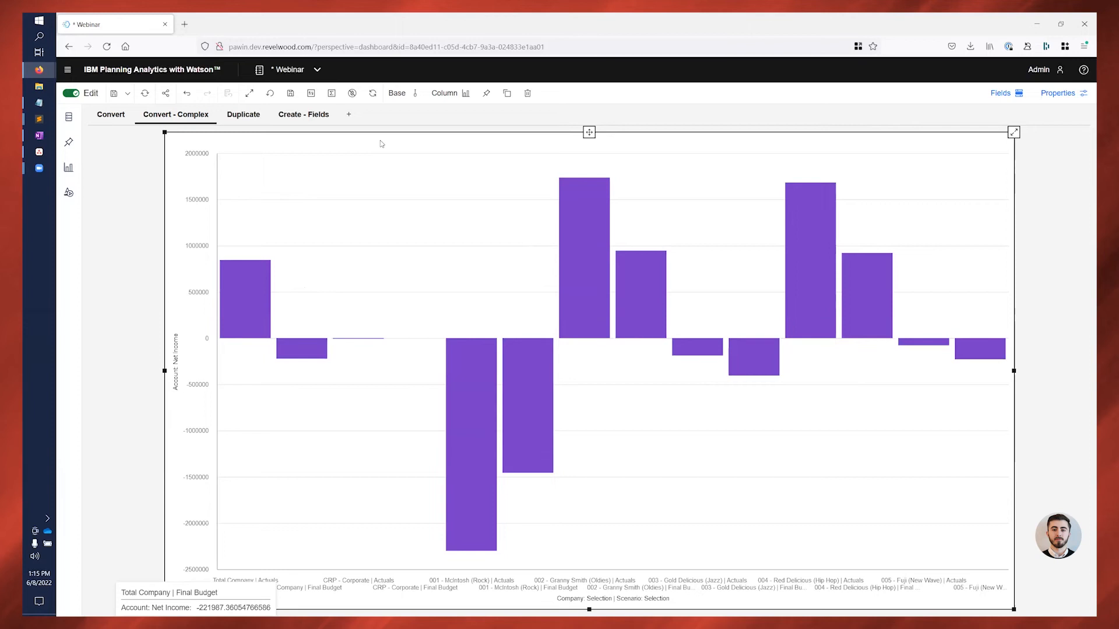
# Step: Show the complex chart's fields and move the Scenario field from Bars to Color
pyautogui.click(1011, 96)
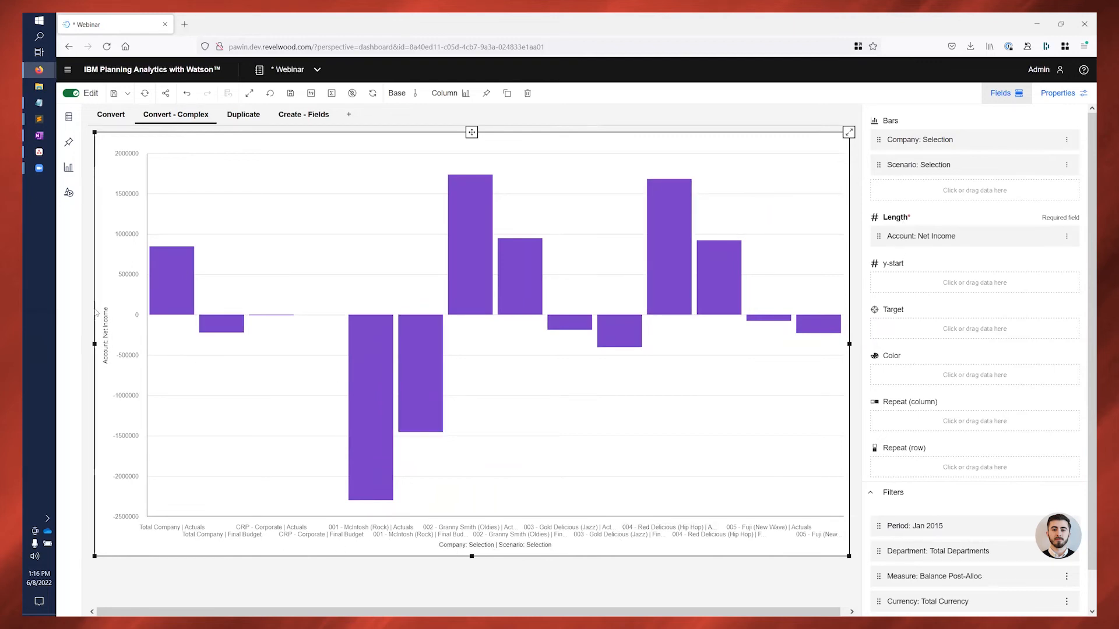
pyautogui.moveTo(930, 563)
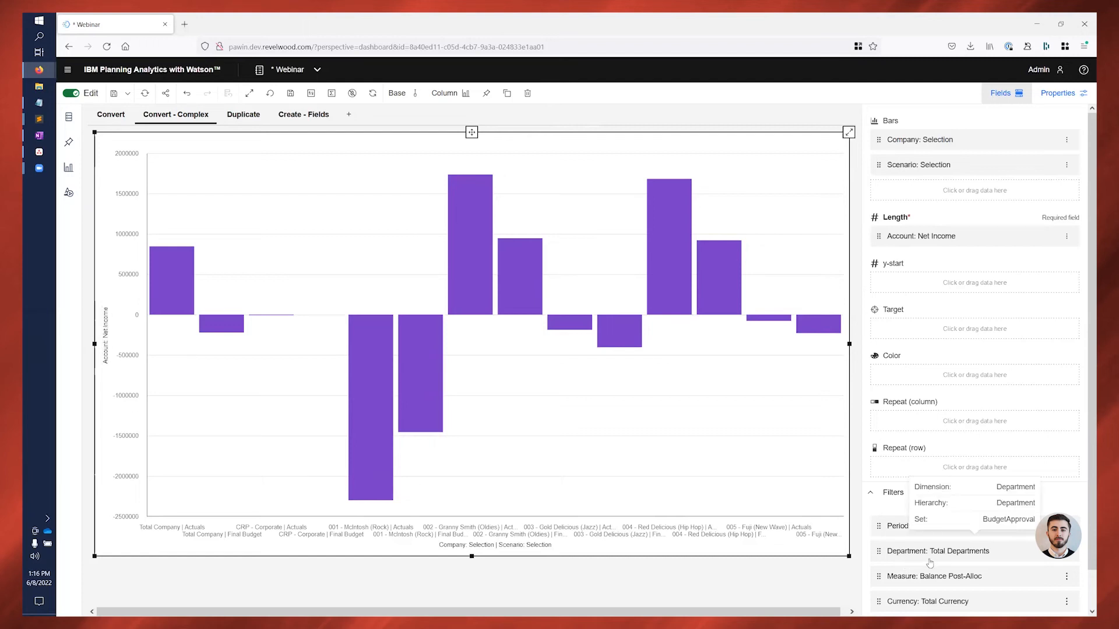
pyautogui.scroll(-1, 930, 563)
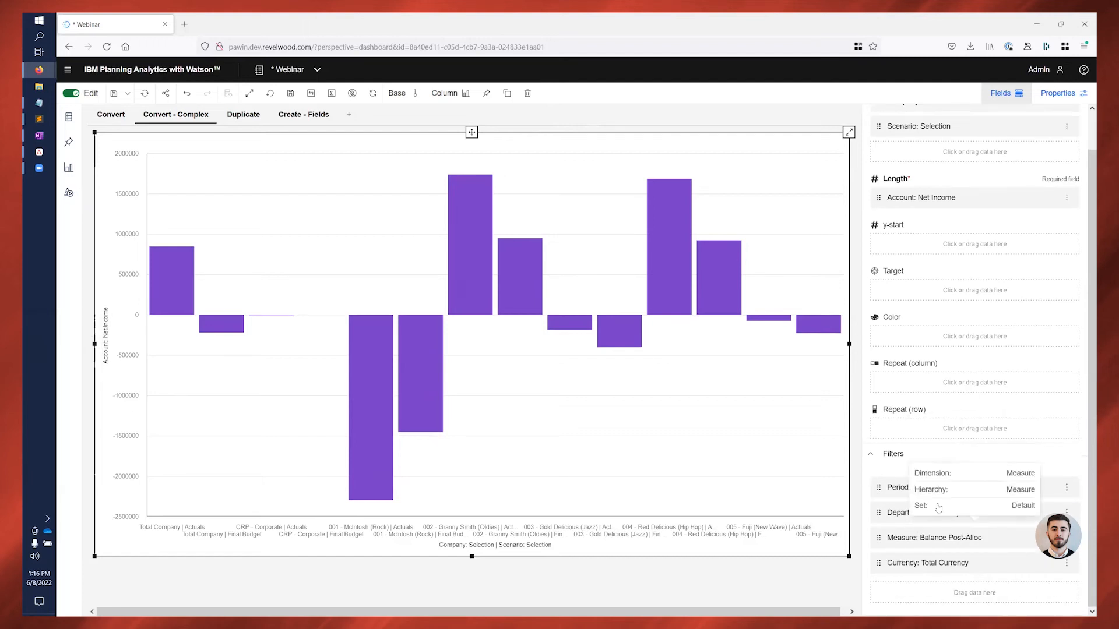
pyautogui.scroll(1, 946, 422)
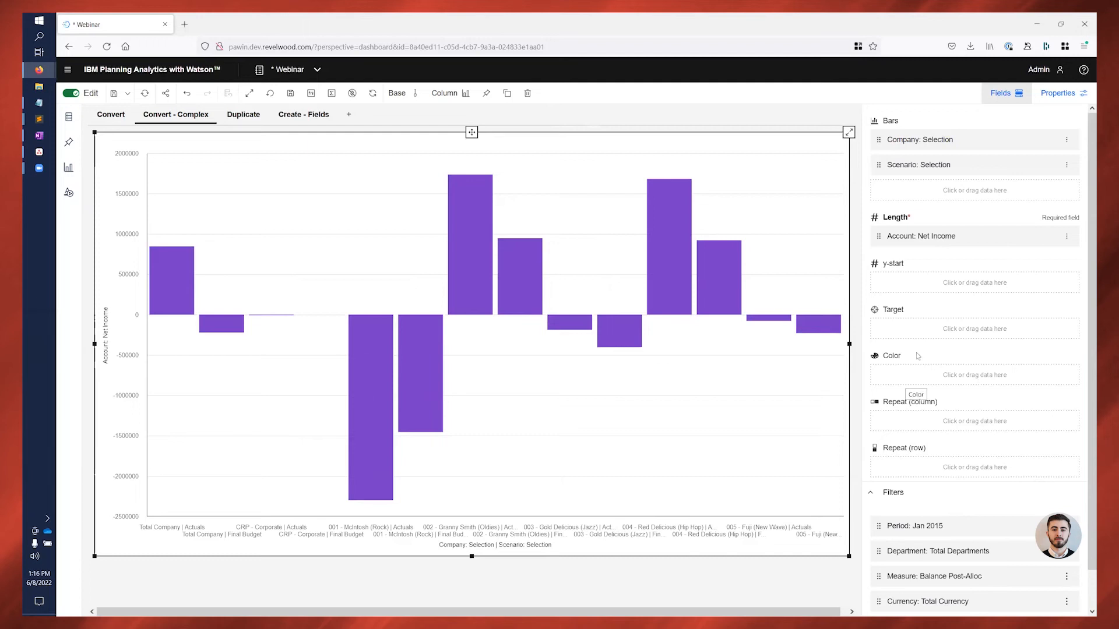
pyautogui.moveTo(960, 166)
pyautogui.moveTo(962, 174); pyautogui.dragTo(929, 380)
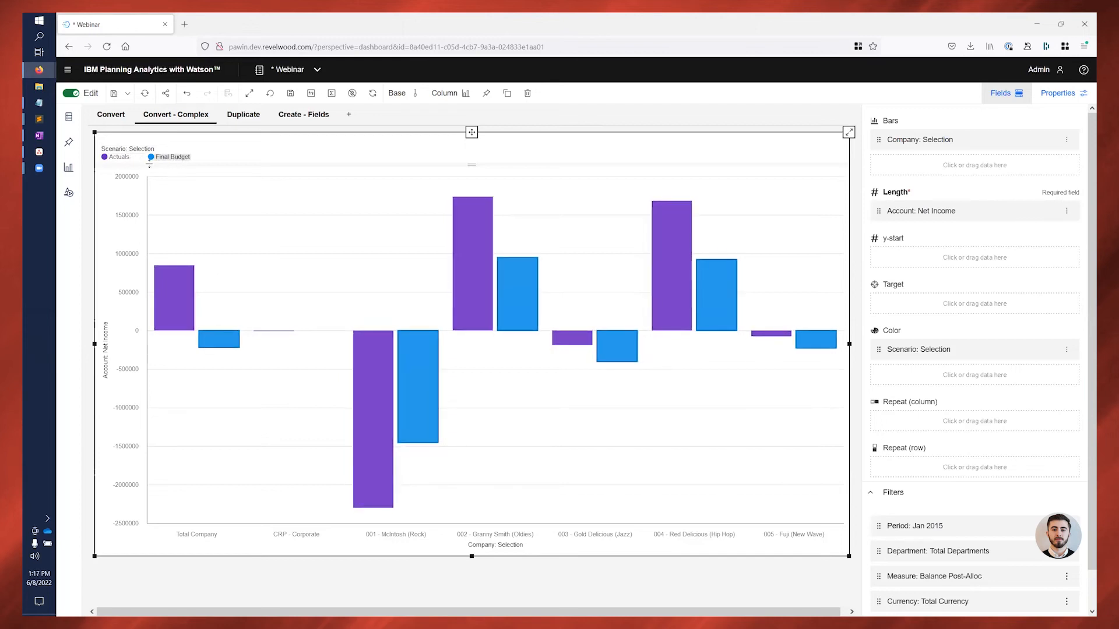
# Step: Inspect the Actuals and Final Budget series through the legend, then the Total Company values on the chart
pyautogui.click(124, 159)
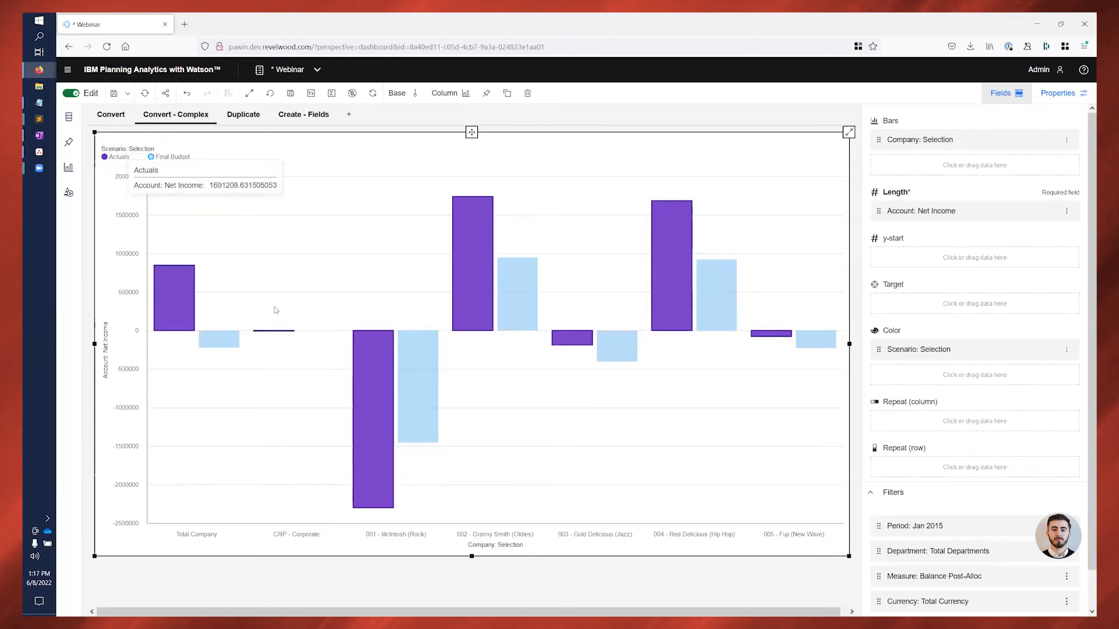
pyautogui.click(172, 158)
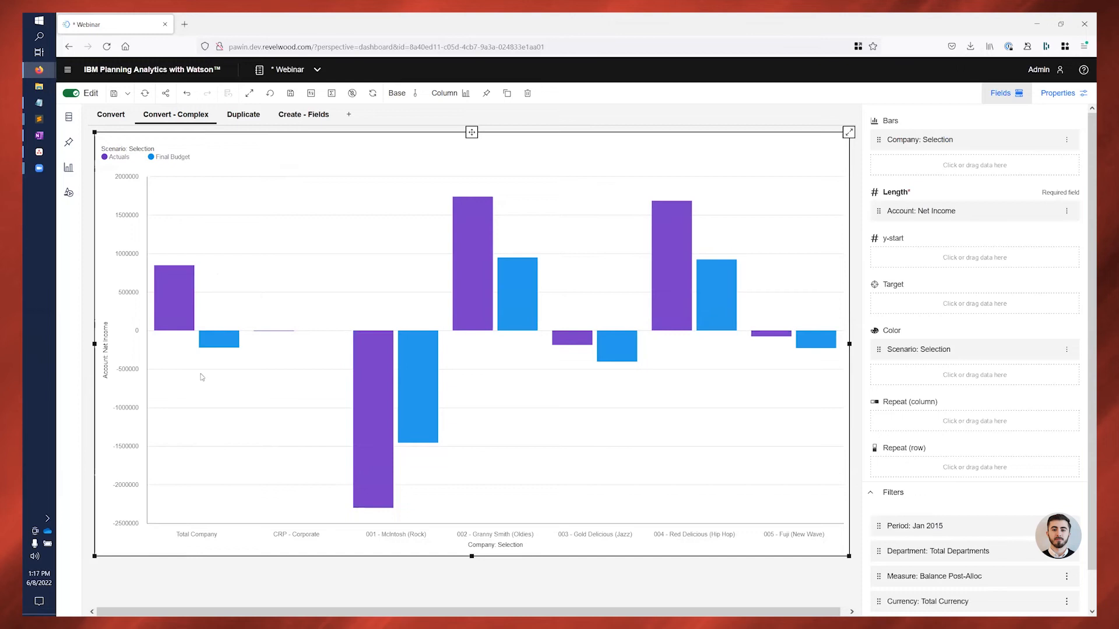
pyautogui.moveTo(530, 282)
pyautogui.moveTo(197, 542)
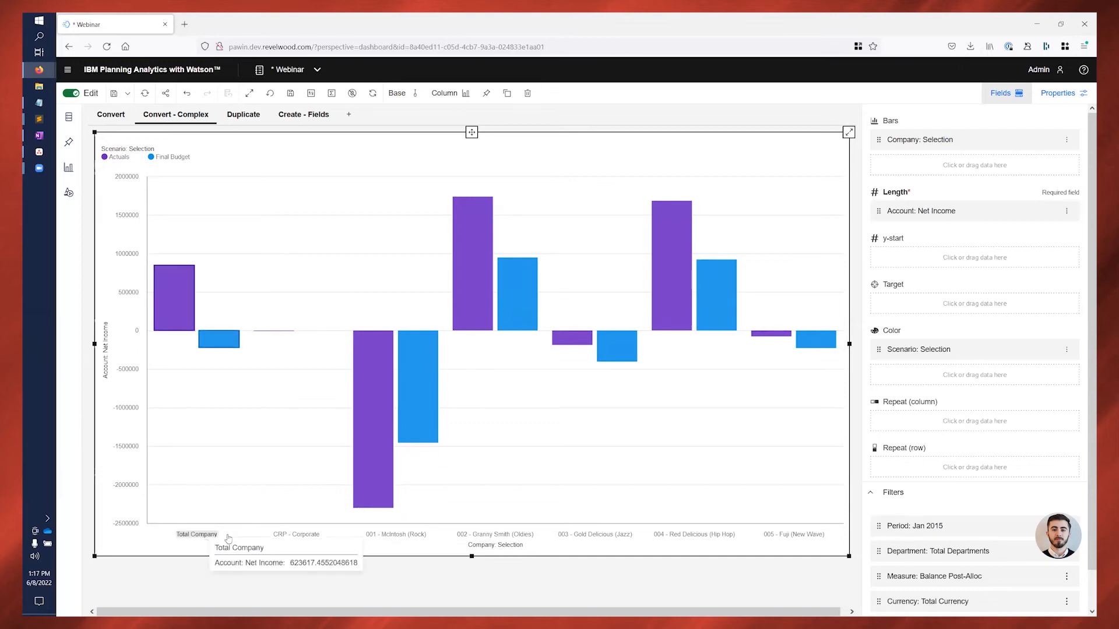
# Step: Hide totals for the Company field in Bars
pyautogui.moveTo(1063, 150)
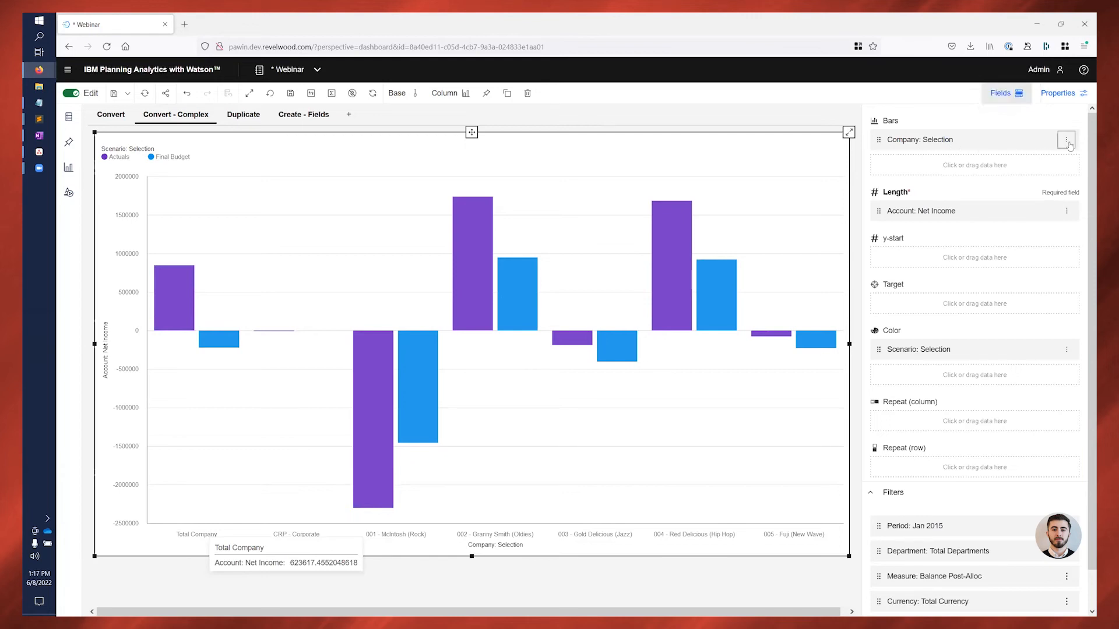
pyautogui.moveTo(1070, 215)
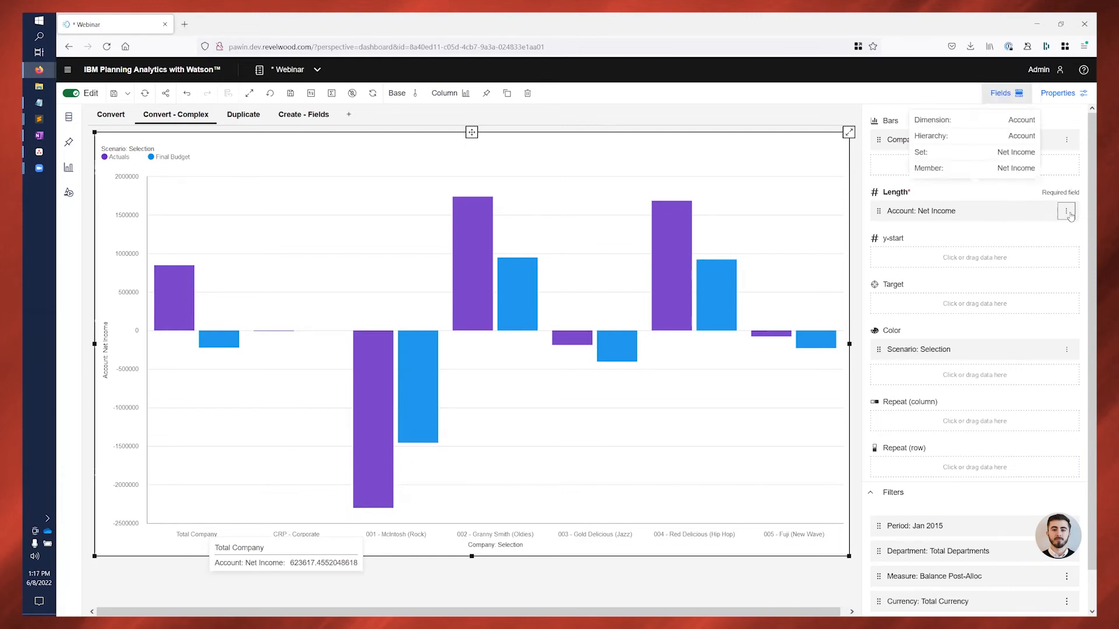
pyautogui.click(1067, 143)
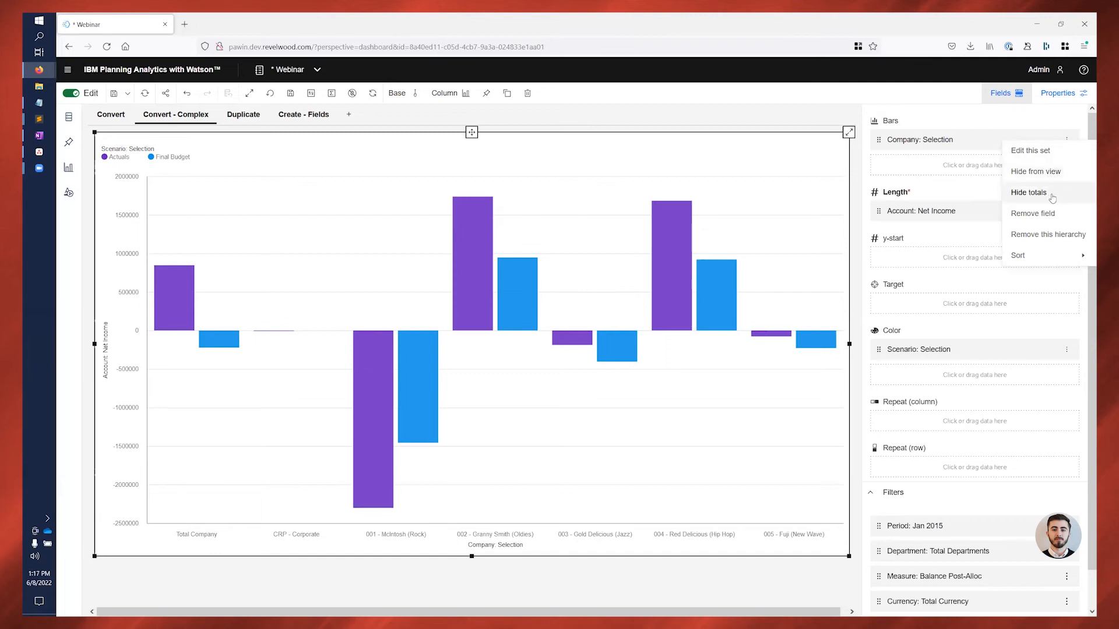
pyautogui.moveTo(1055, 261)
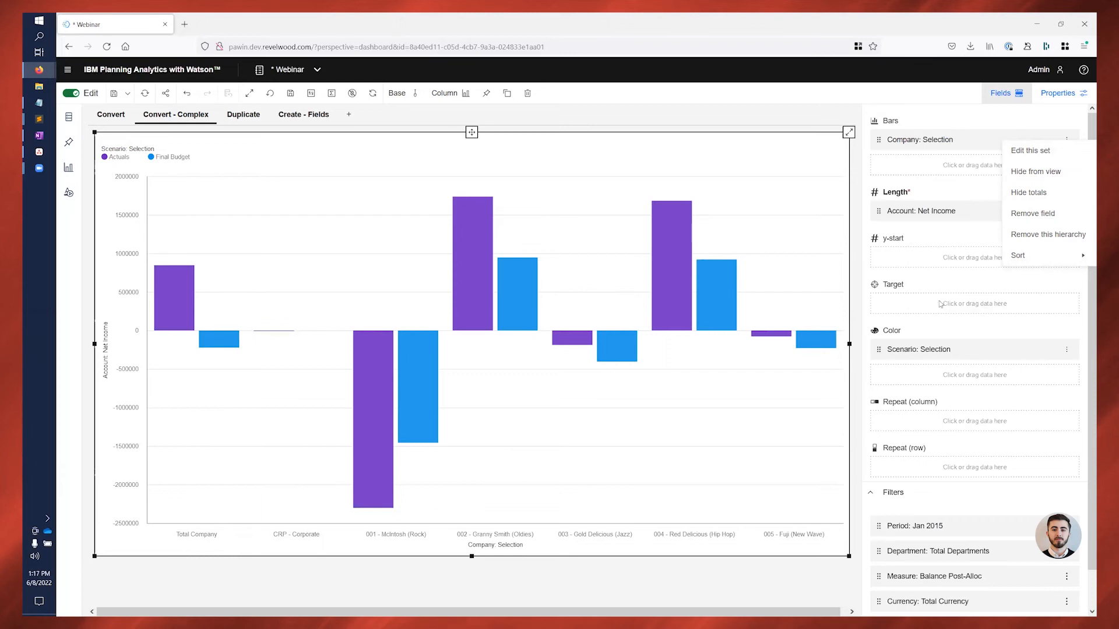
pyautogui.click(1043, 193)
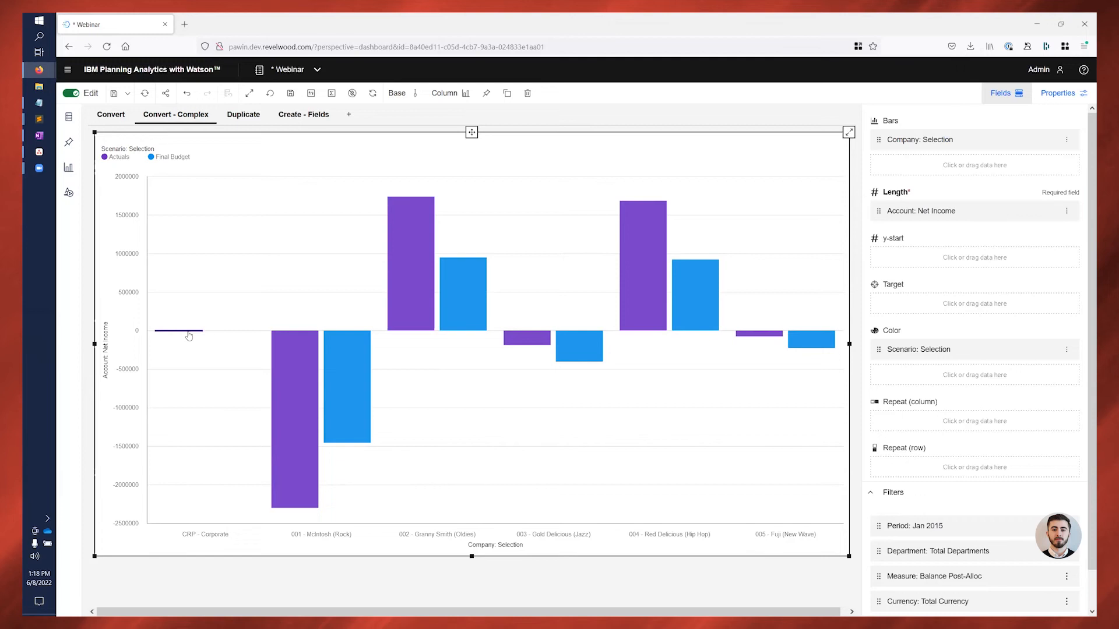
# Step: Hide the CRP - Corporate member from the column chart
pyautogui.moveTo(189, 336)
pyautogui.moveTo(204, 541)
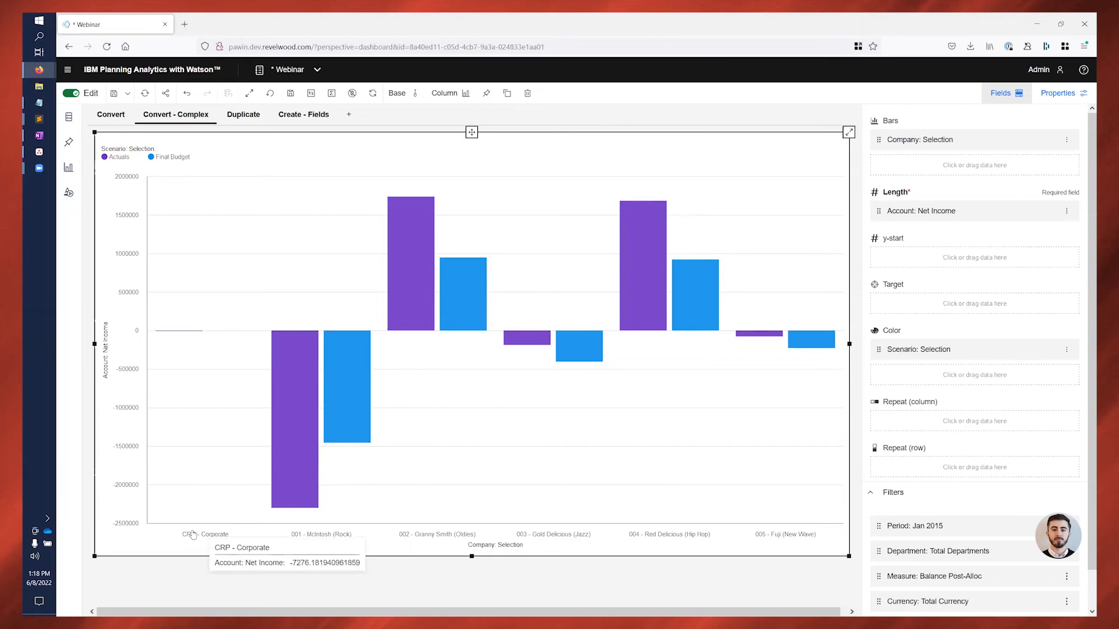
pyautogui.rightClick(193, 534)
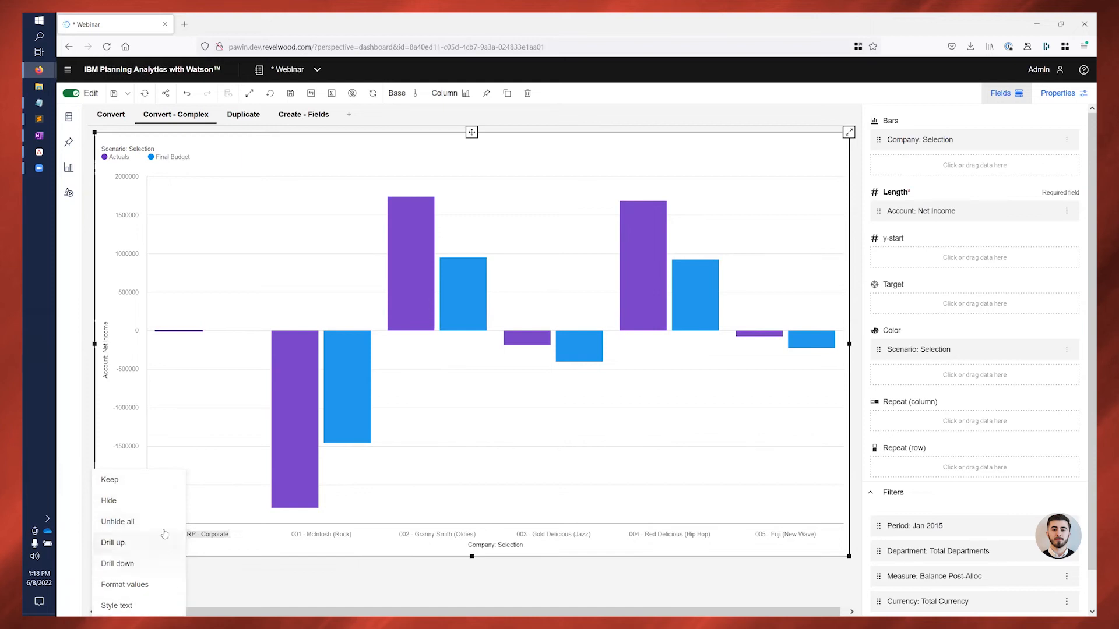
pyautogui.click(156, 510)
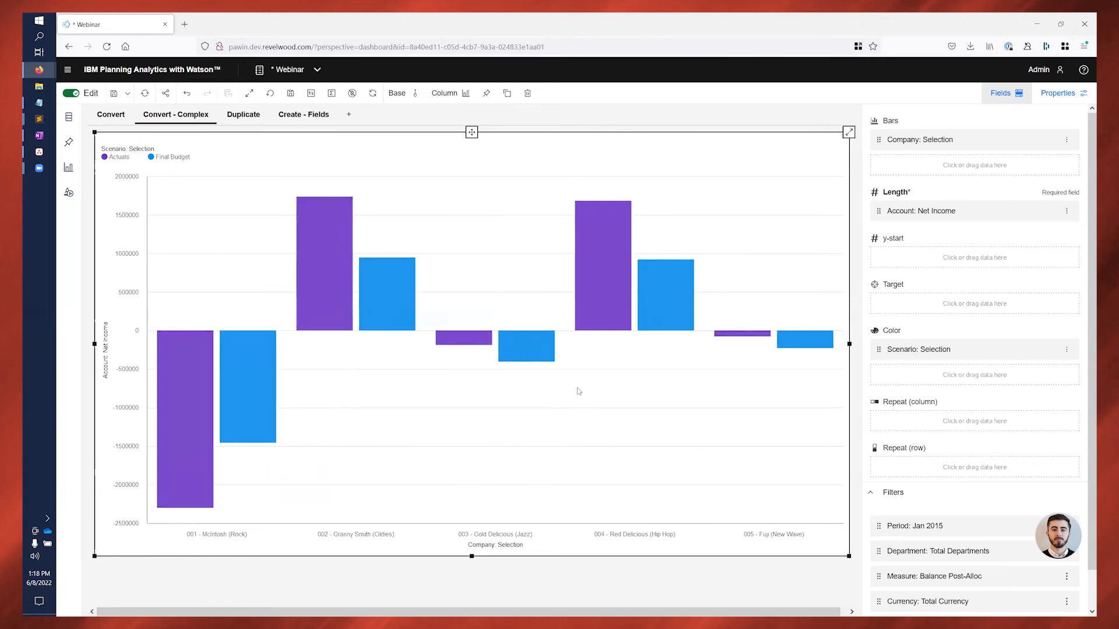
# Step: Move the Department filter into Repeat (column) to split the chart by department
pyautogui.moveTo(617, 328)
pyautogui.moveTo(752, 336)
pyautogui.moveTo(937, 146)
pyautogui.moveTo(991, 215)
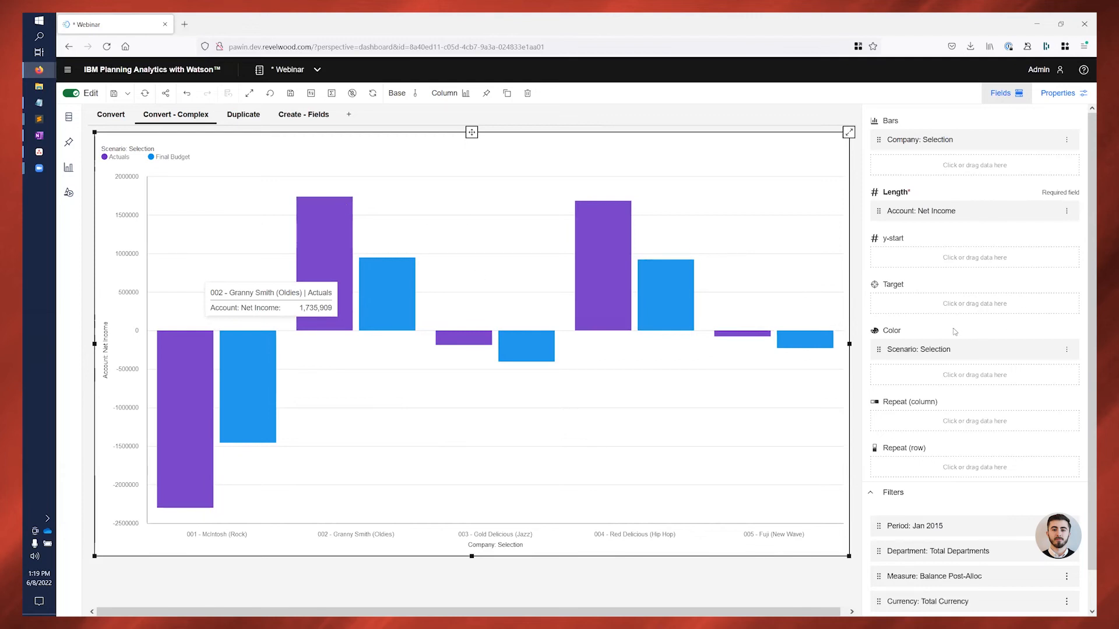
pyautogui.moveTo(933, 358)
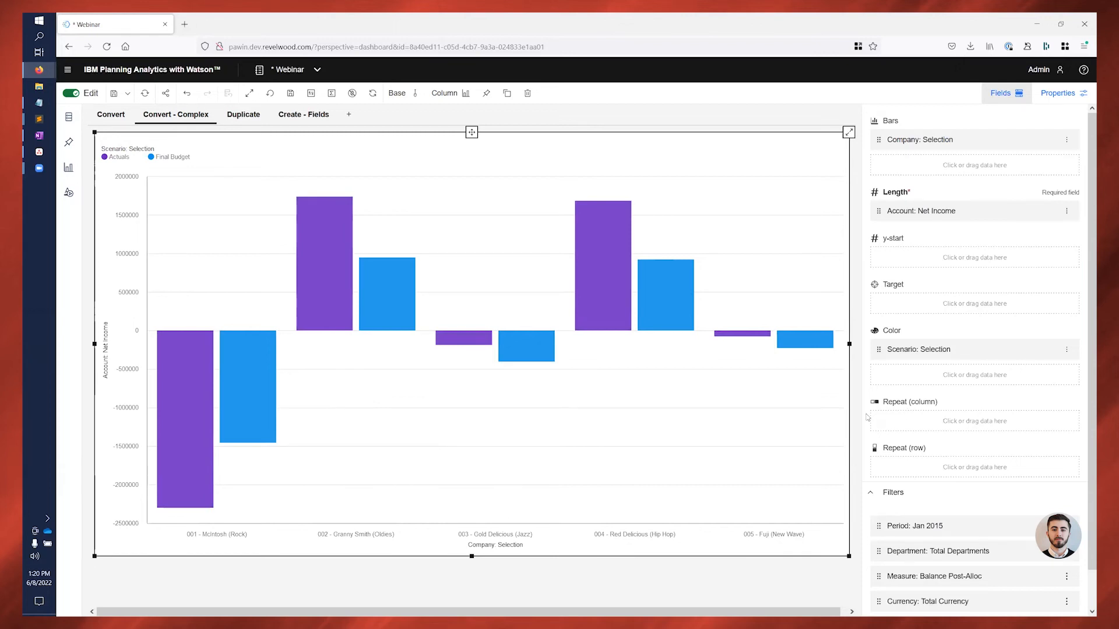
pyautogui.moveTo(965, 556)
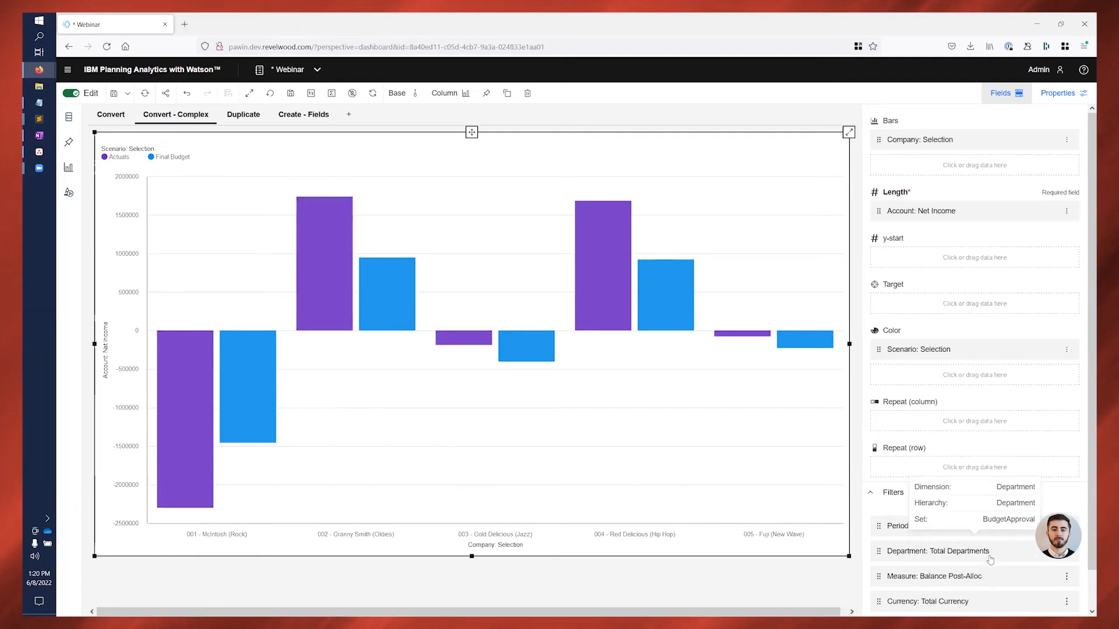
pyautogui.moveTo(991, 559); pyautogui.dragTo(886, 419)
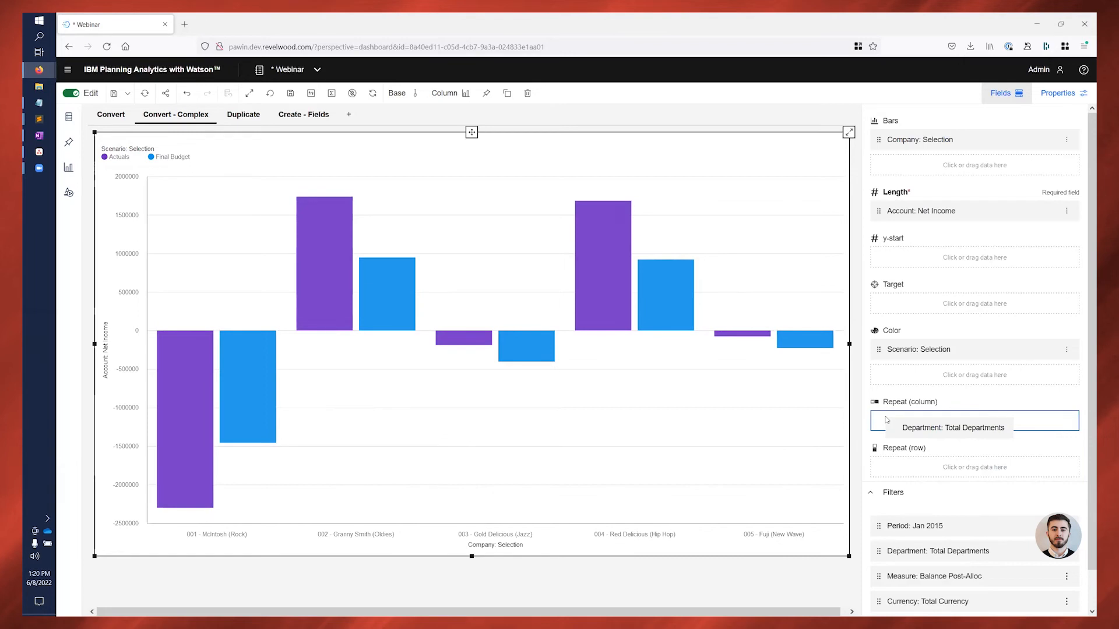
pyautogui.moveTo(886, 419); pyautogui.dragTo(887, 420)
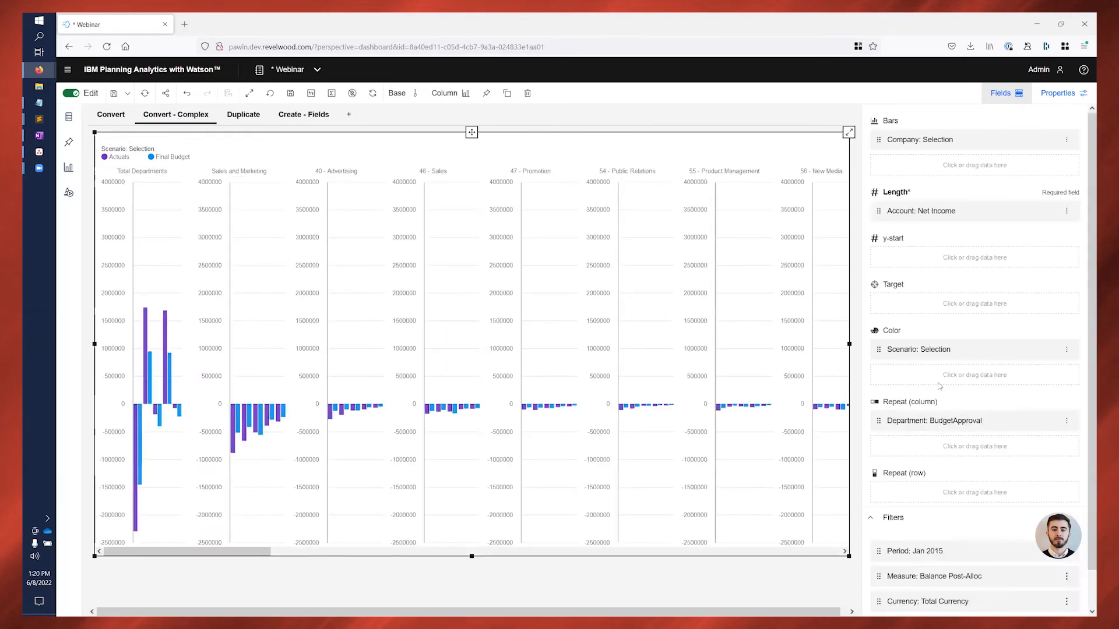
# Step: Limit the repeated Department set to Sales and Marketing, Manufacturing and Distribution, and General and Administrative
pyautogui.click(1067, 421)
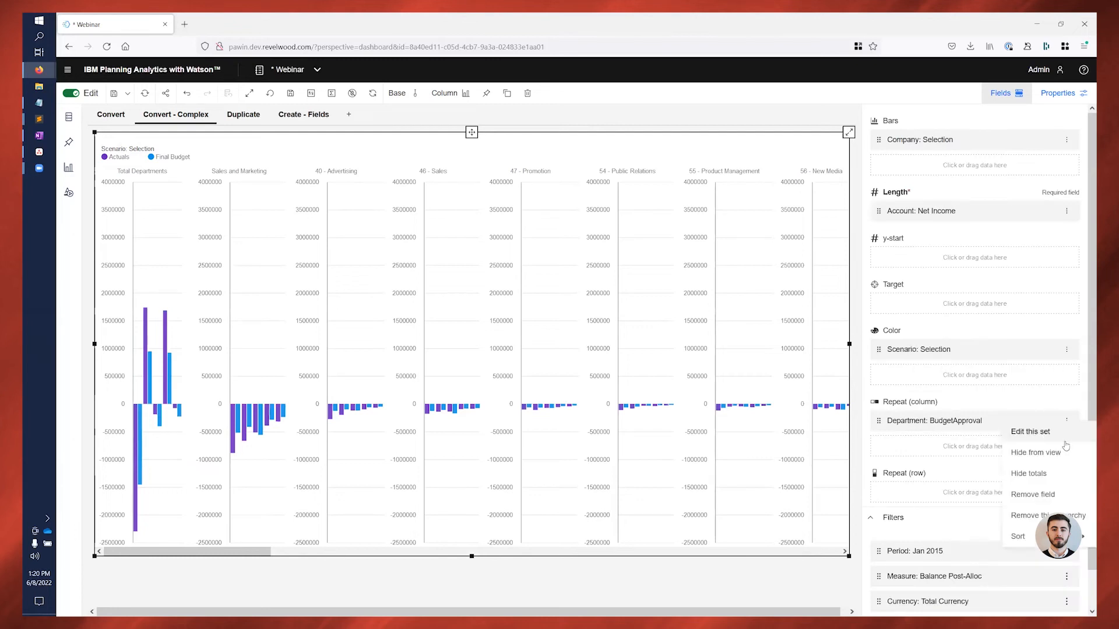
pyautogui.click(1052, 437)
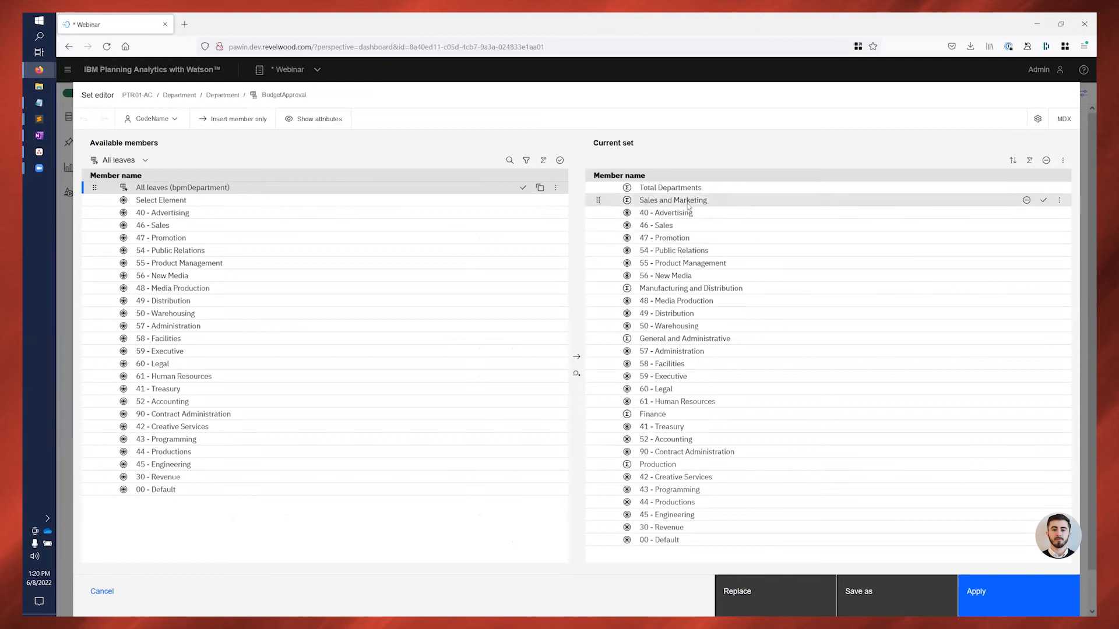
pyautogui.keyDown('ctrl'); pyautogui.click(693, 293); pyautogui.keyUp('ctrl')
pyautogui.keyDown('ctrl'); pyautogui.click(702, 343); pyautogui.keyUp('ctrl')
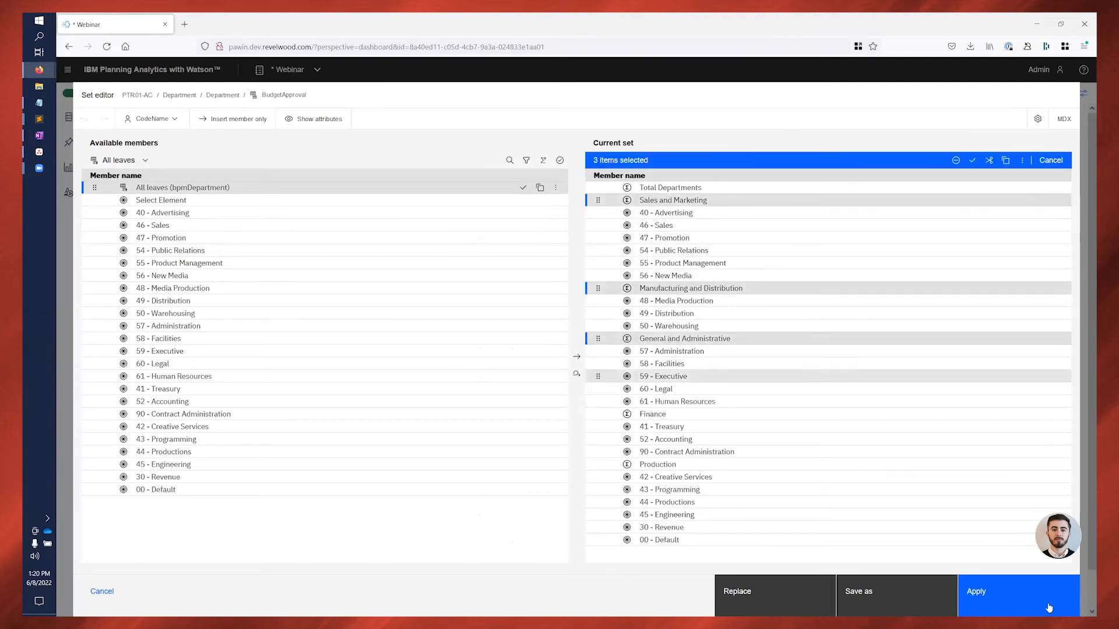
pyautogui.click(972, 167)
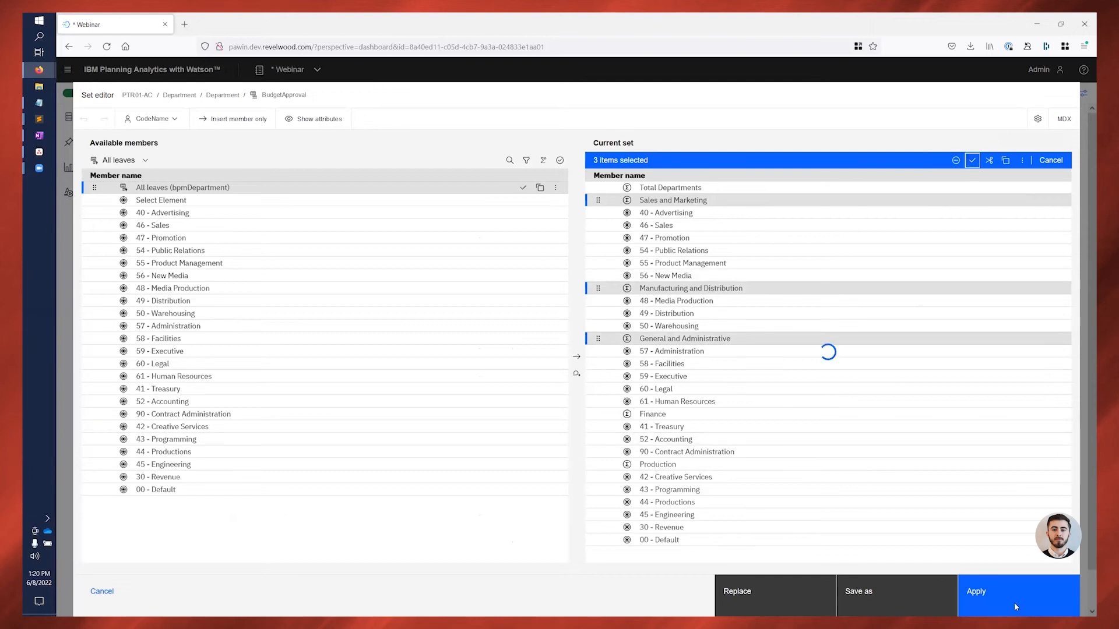
pyautogui.click(1006, 584)
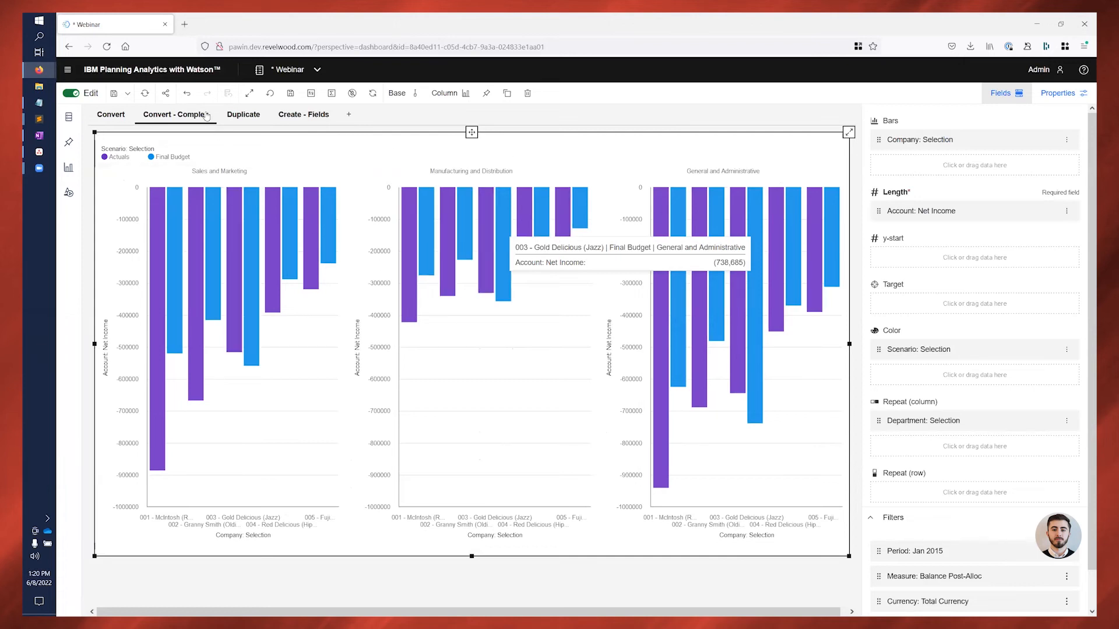
# Step: Undo the Department set edit and the column repeat by department
pyautogui.click(187, 95)
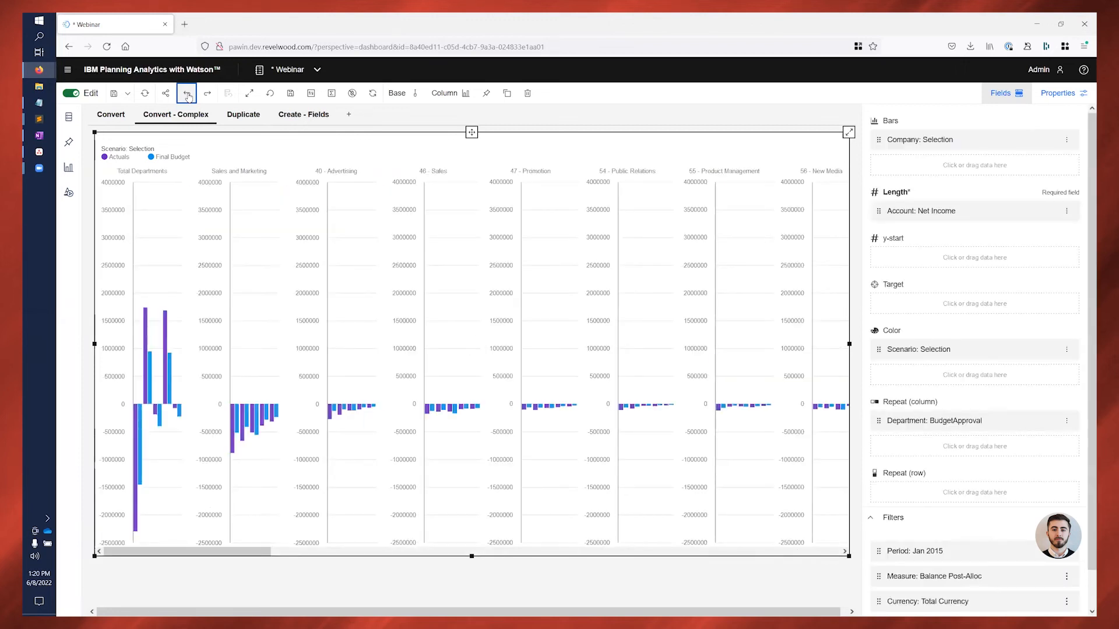
pyautogui.click(187, 94)
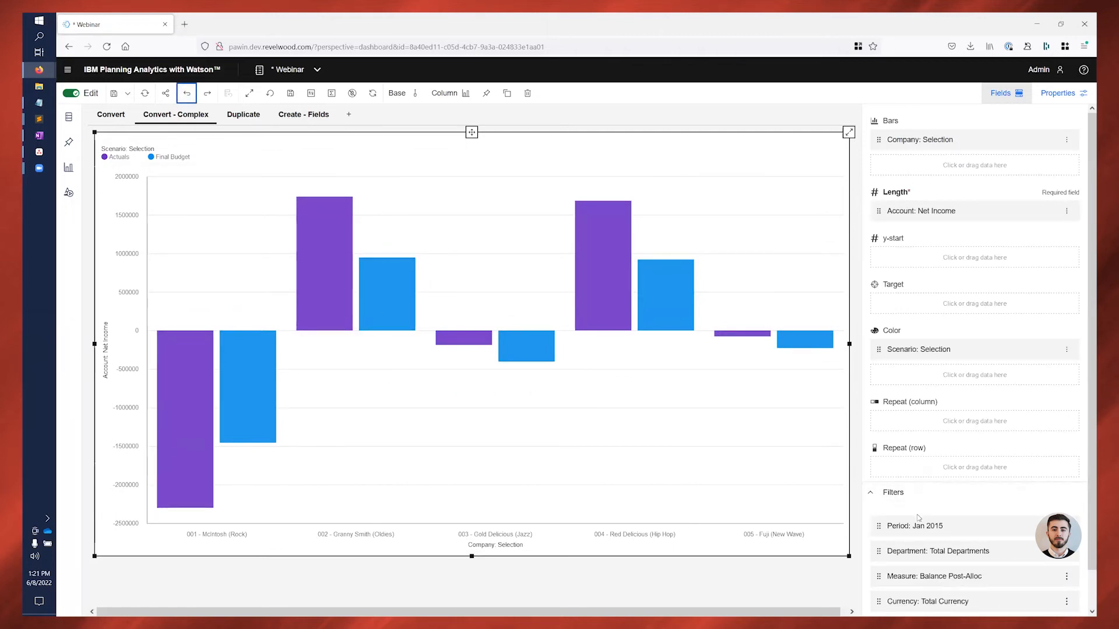
# Step: Review the chart's filter fields, close the fields pane, and inspect the Actuals bars for 001 - McIntosh (Rock) and 002 - Granny Smith (Oldies)
pyautogui.moveTo(960, 558)
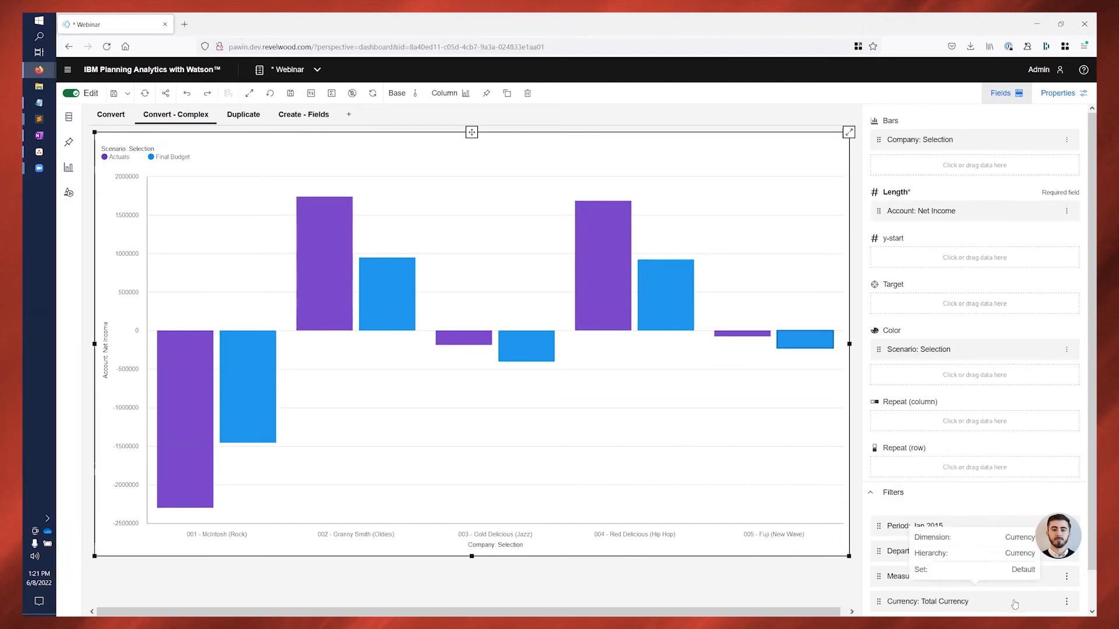
pyautogui.scroll(-1, 962, 523)
pyautogui.moveTo(951, 510)
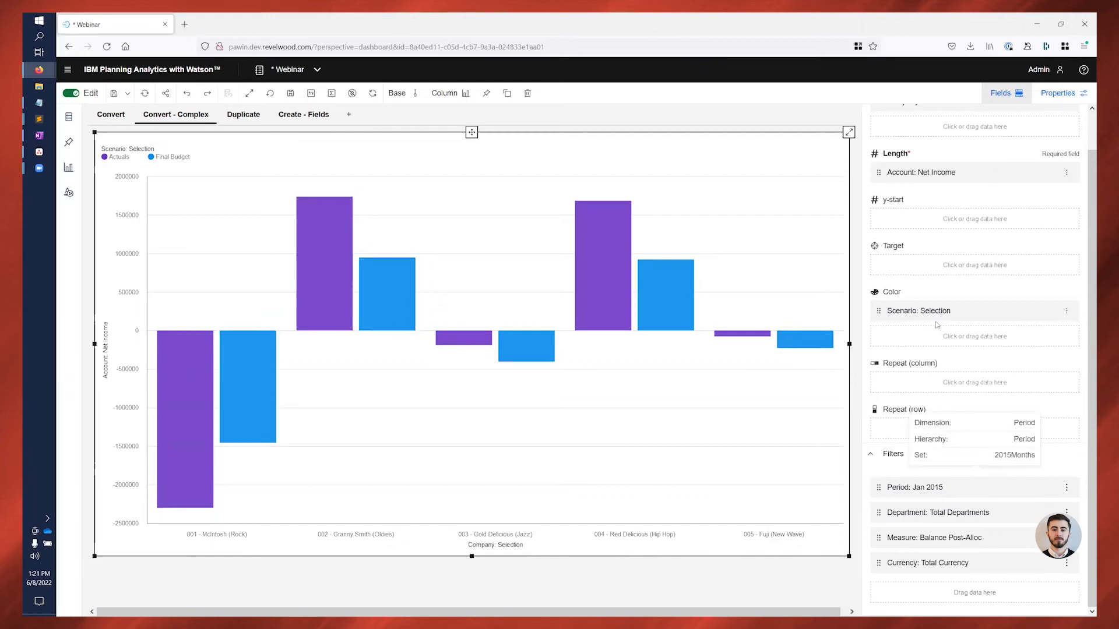
pyautogui.scroll(1, 1019, 396)
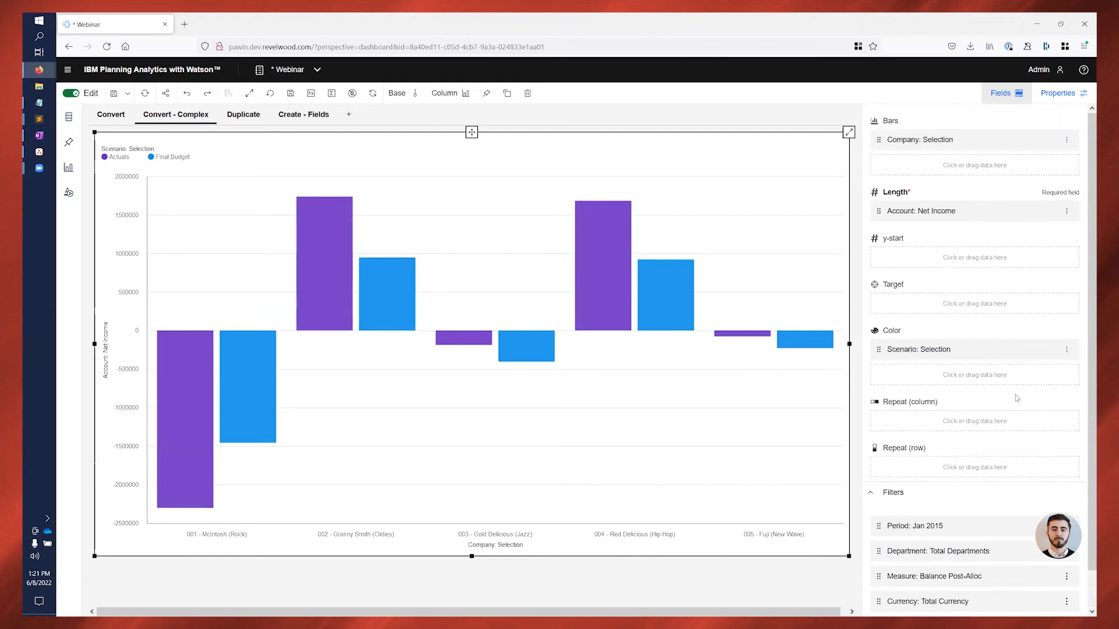
pyautogui.click(1012, 93)
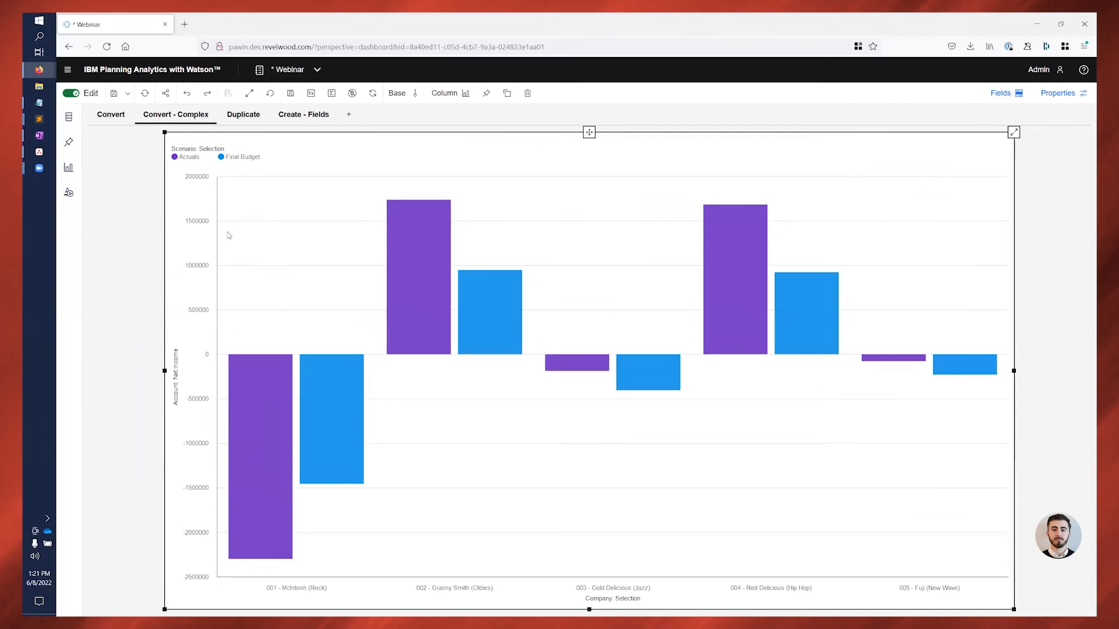
pyautogui.moveTo(253, 381)
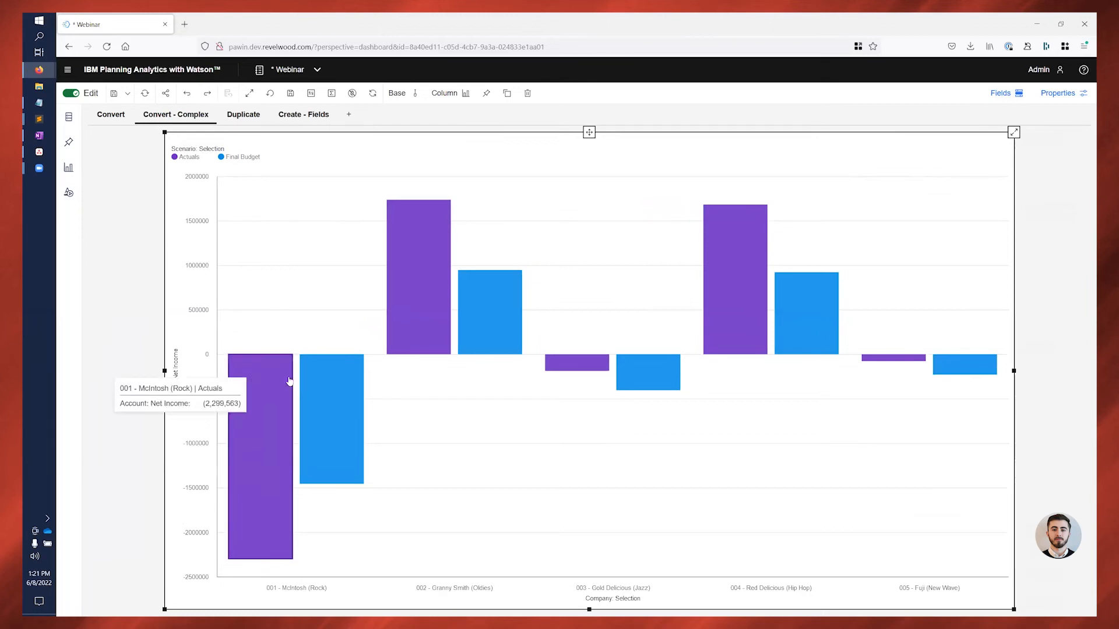
pyautogui.moveTo(425, 268)
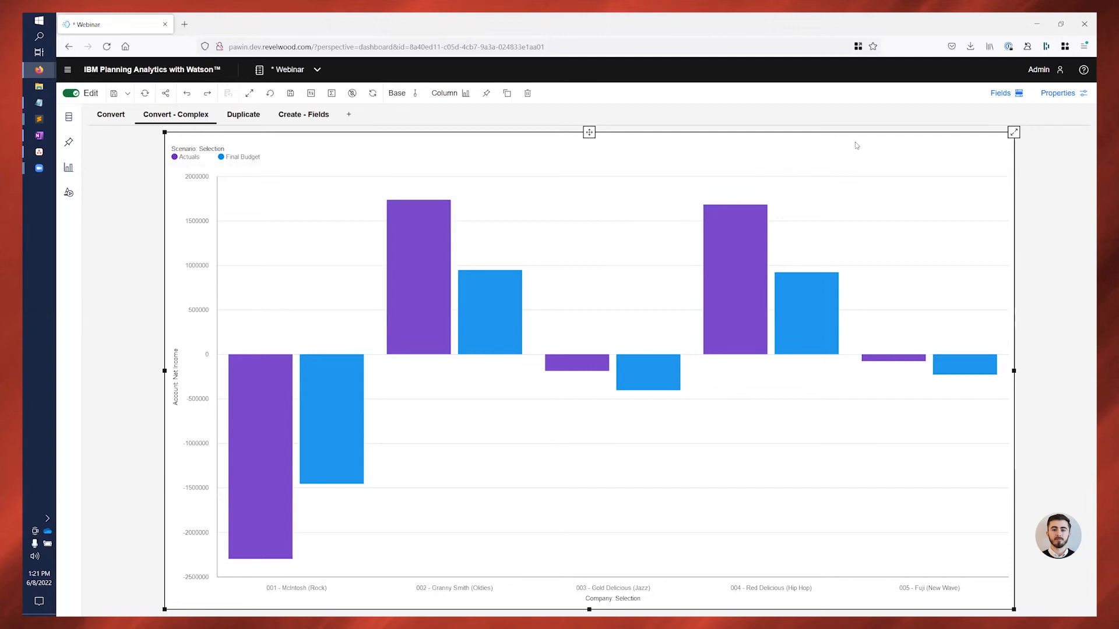
# Step: Turn on value labels for the column chart in its visualization properties
pyautogui.click(1071, 93)
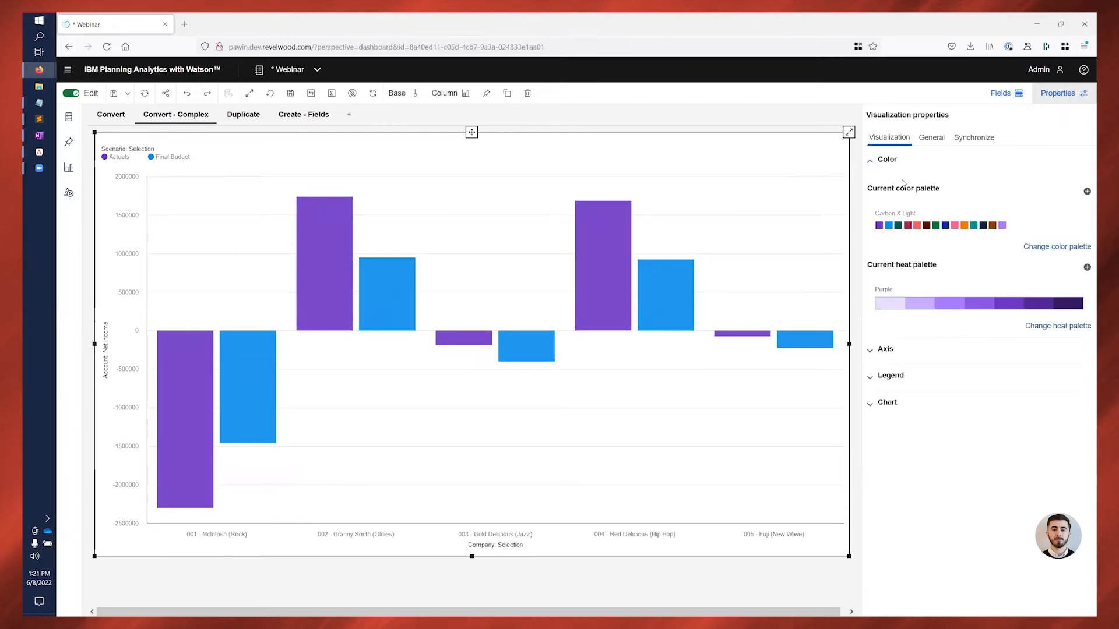
pyautogui.click(871, 406)
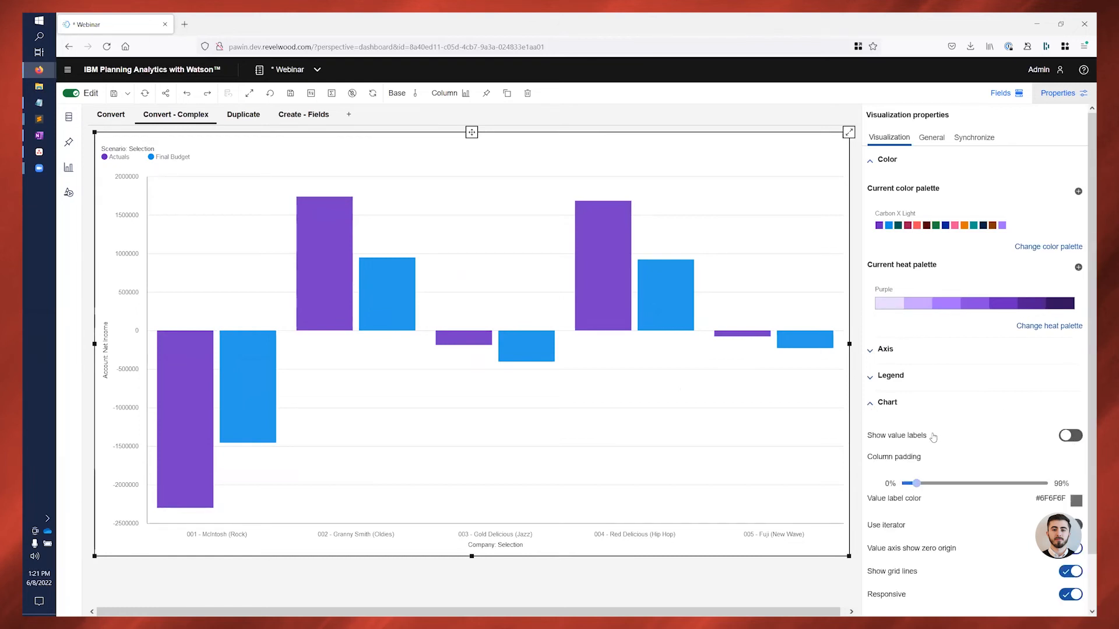
pyautogui.click(1068, 437)
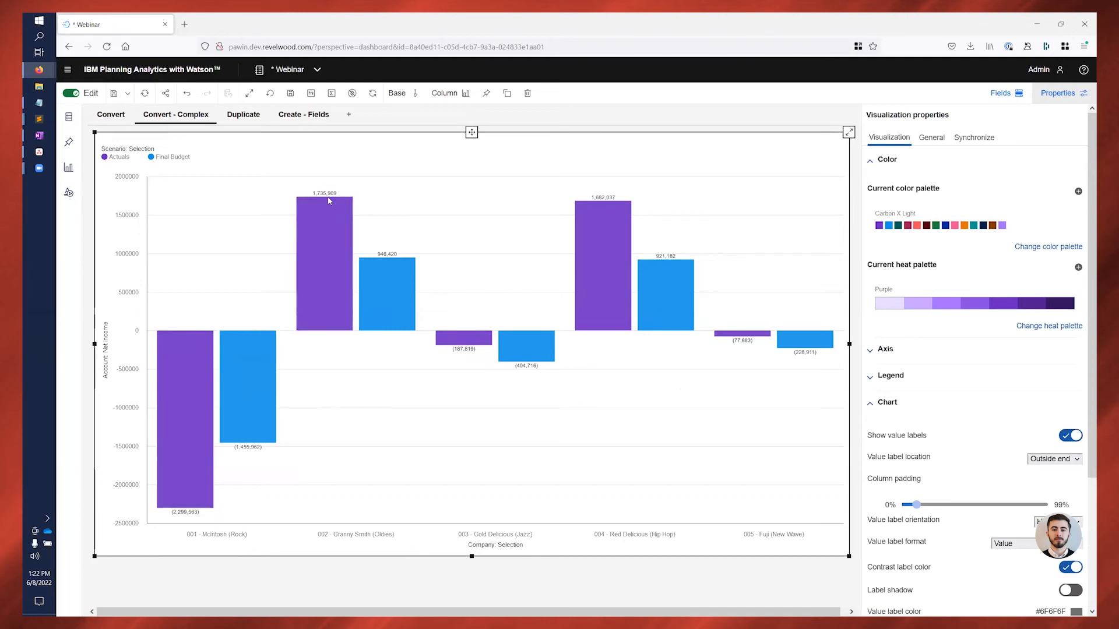
pyautogui.moveTo(332, 223)
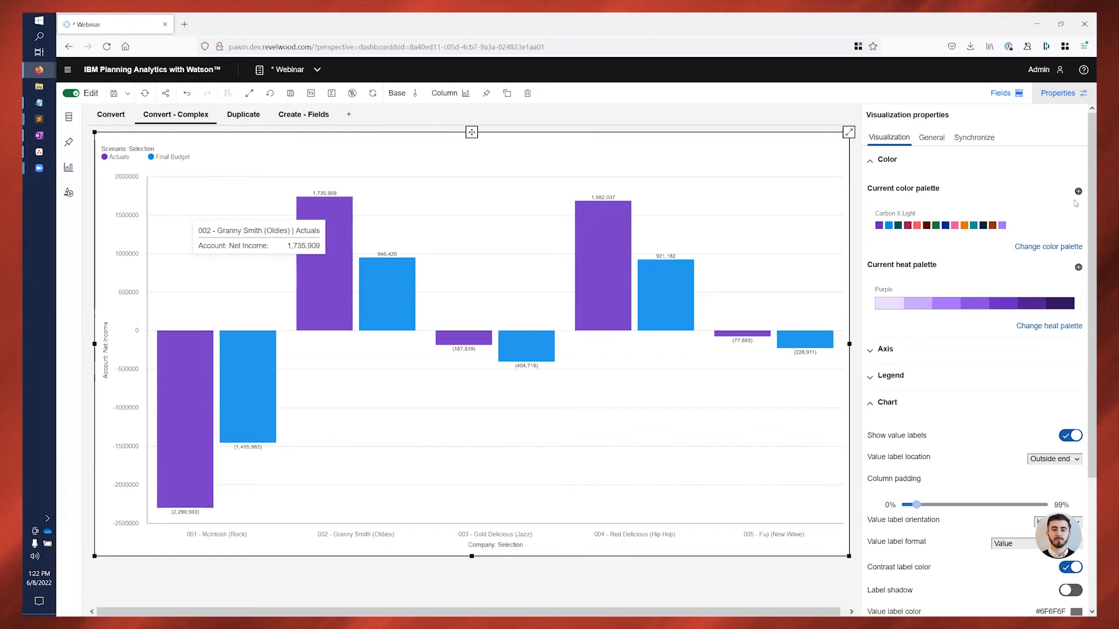
# Step: Change the chart's color palette to Purple and return to the visualization properties
pyautogui.click(1046, 249)
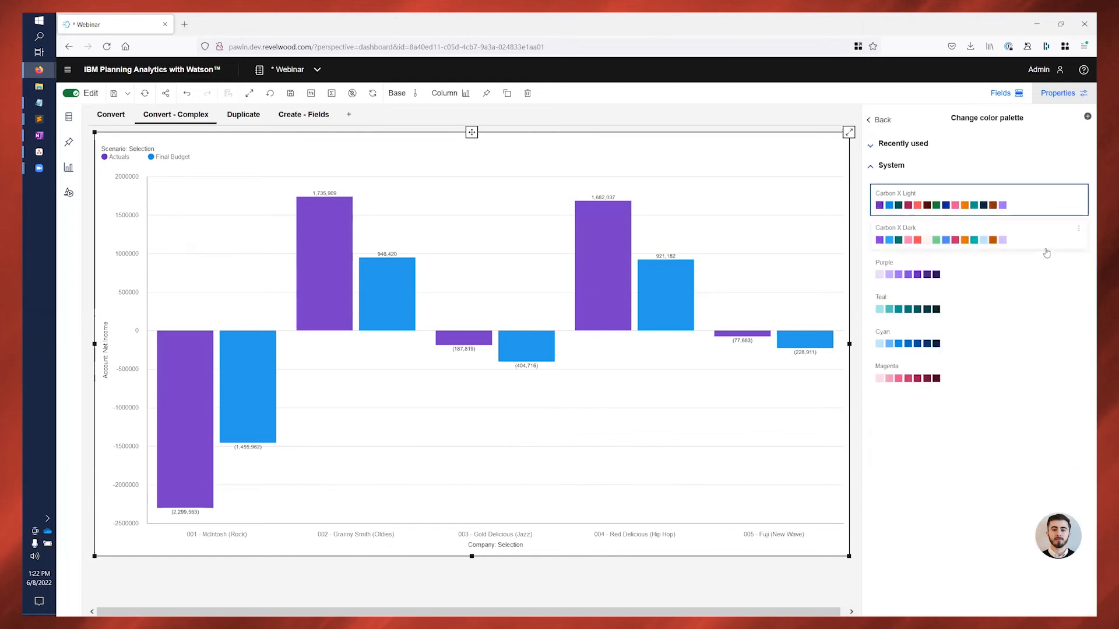
pyautogui.click(966, 272)
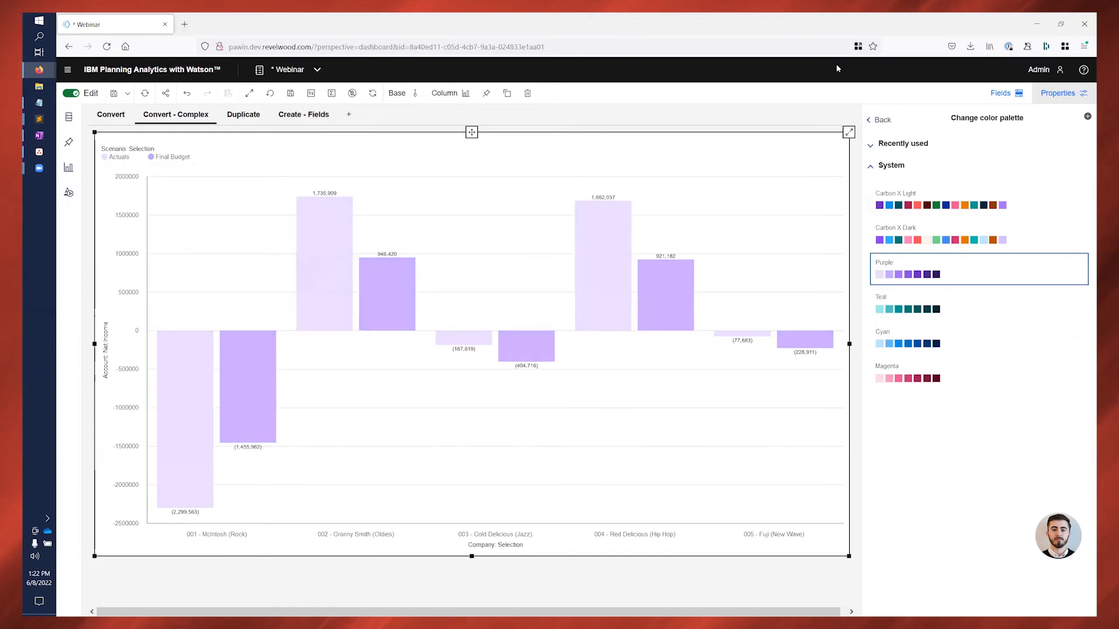
pyautogui.click(881, 119)
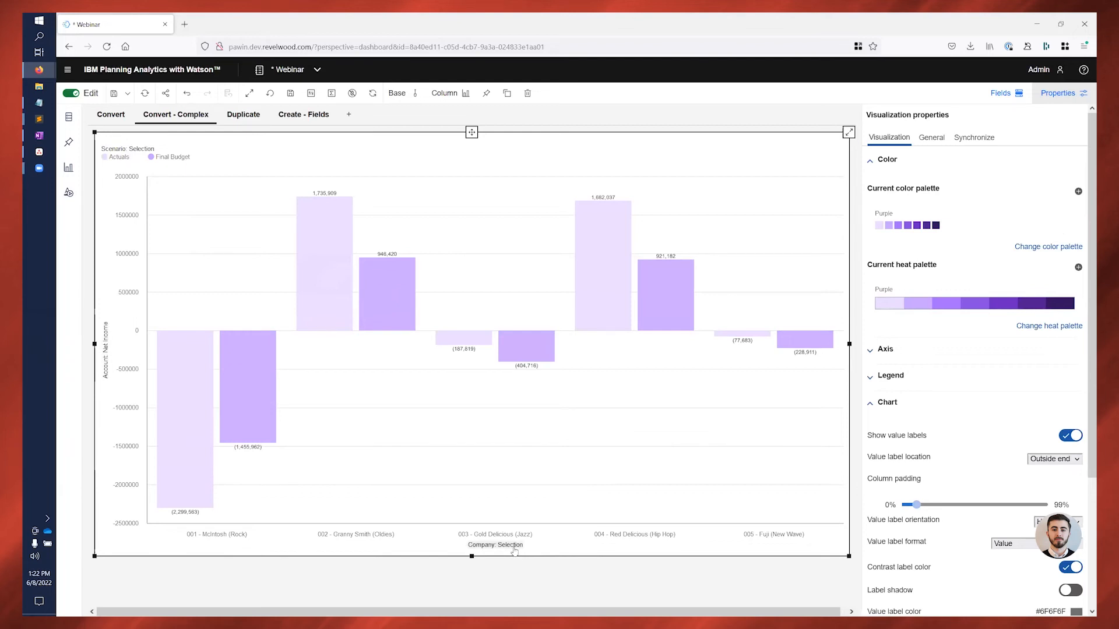
# Step: Set the chart's item axis title to Company
pyautogui.click(879, 354)
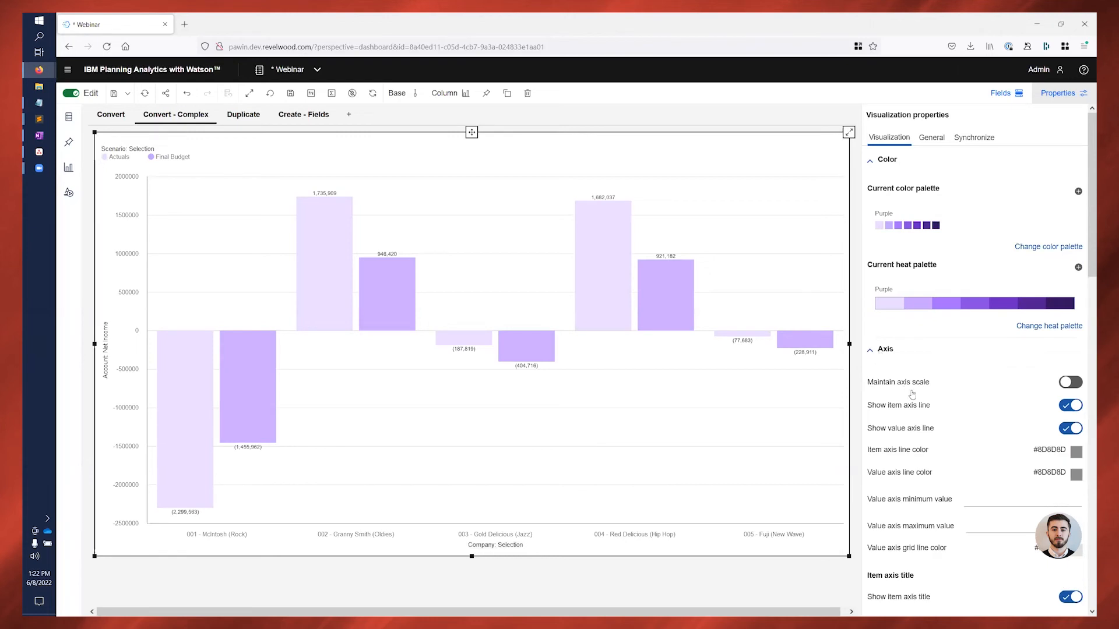
pyautogui.scroll(-5, 947, 457)
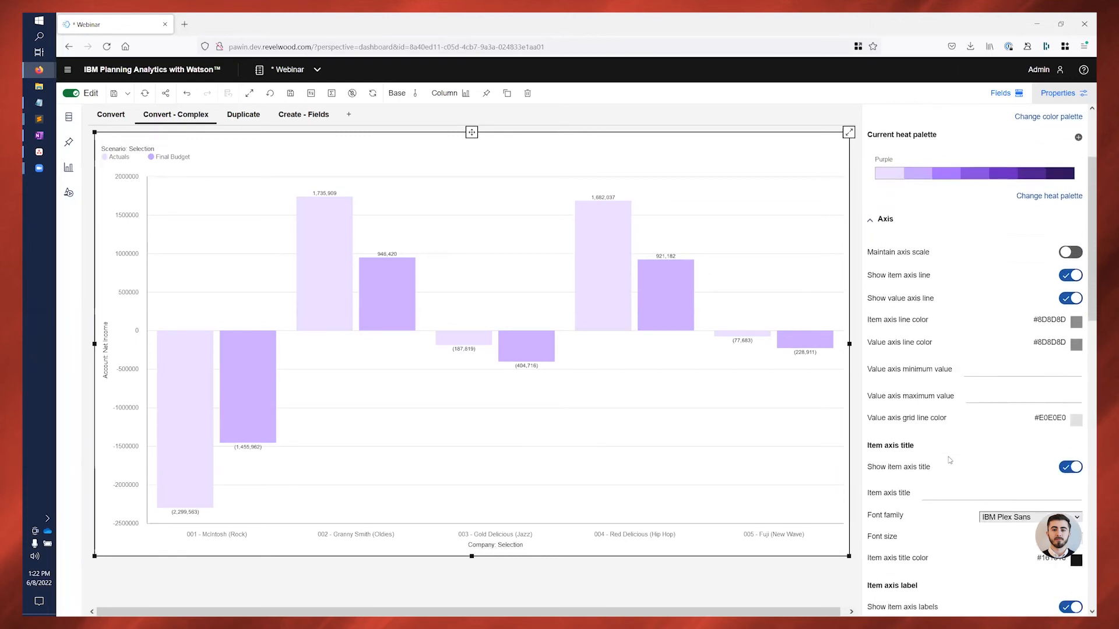
pyautogui.click(940, 458)
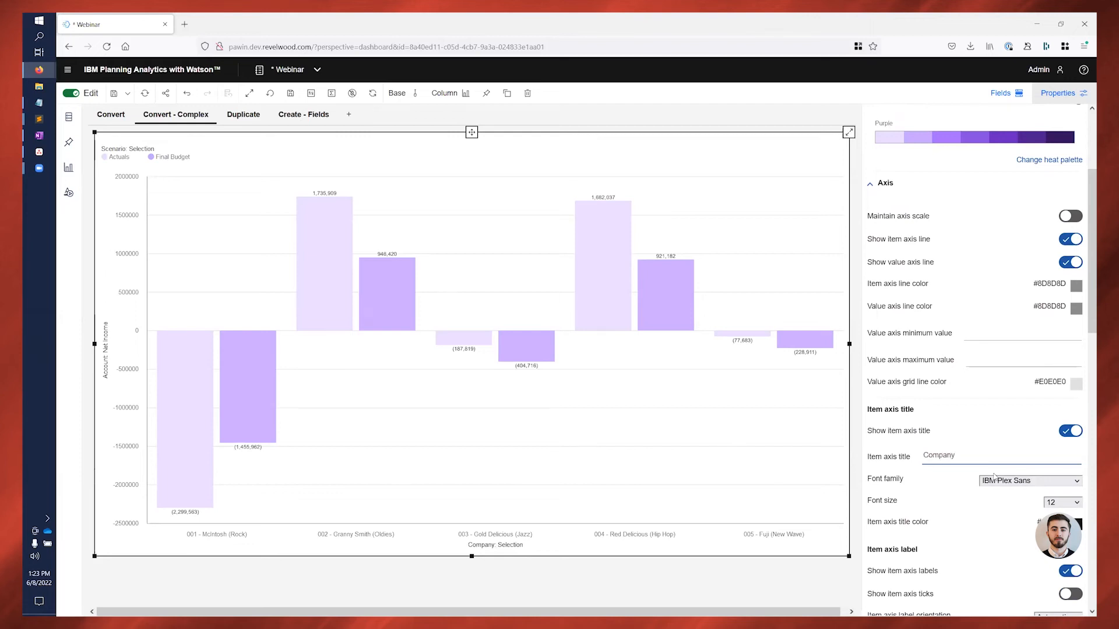
pyautogui.press('Return')
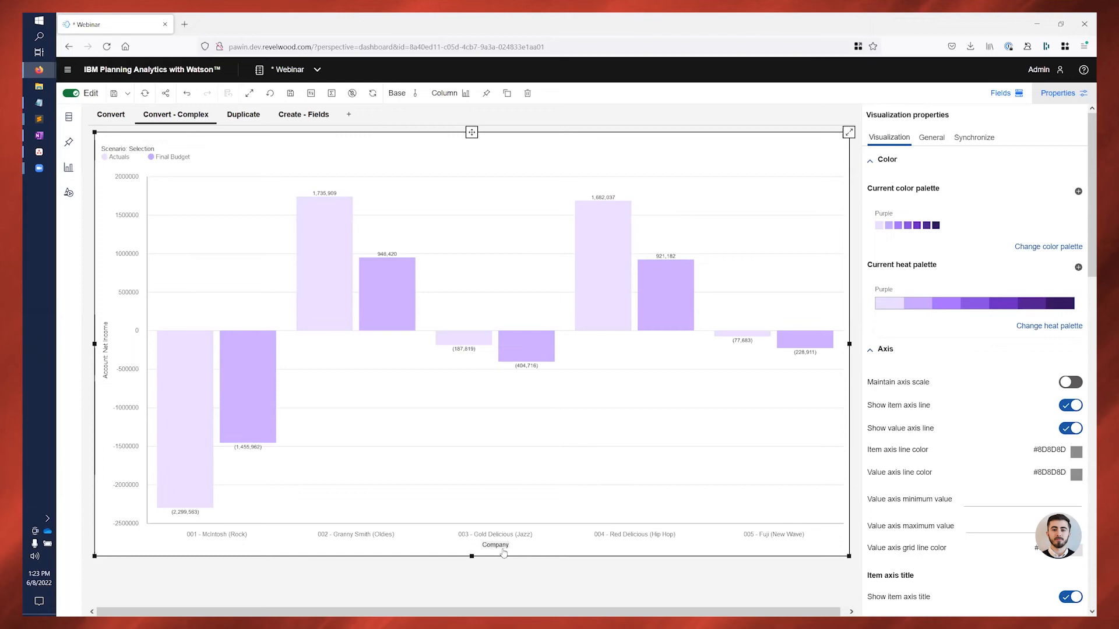
# Step: Set the chart's value axis title to Net Income
pyautogui.scroll(-3, 893, 526)
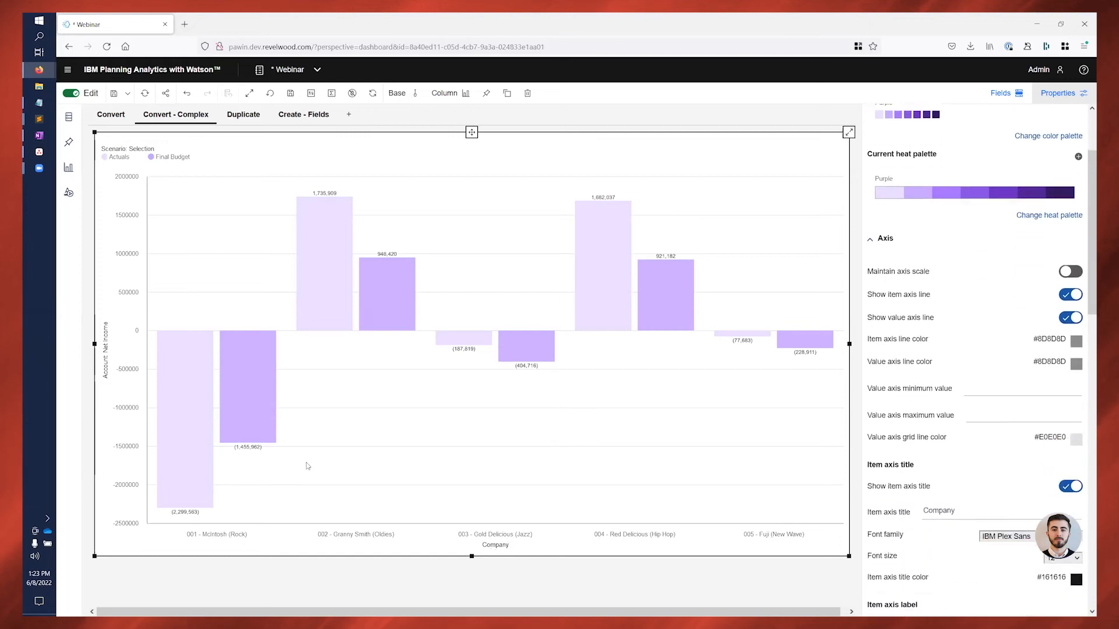
pyautogui.scroll(-6, 952, 462)
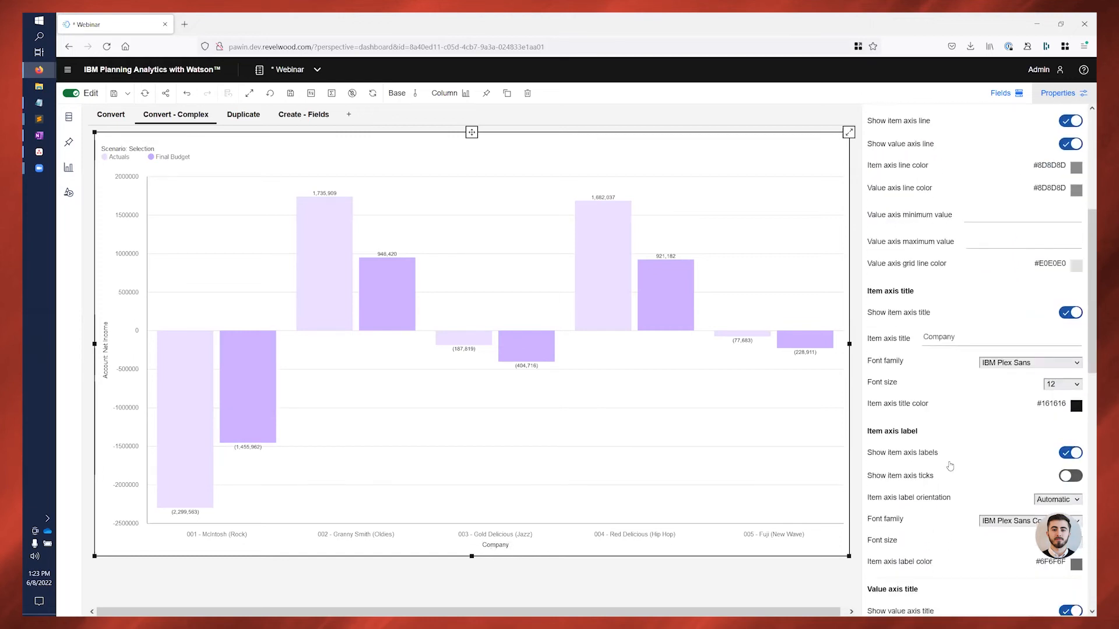
pyautogui.click(940, 421)
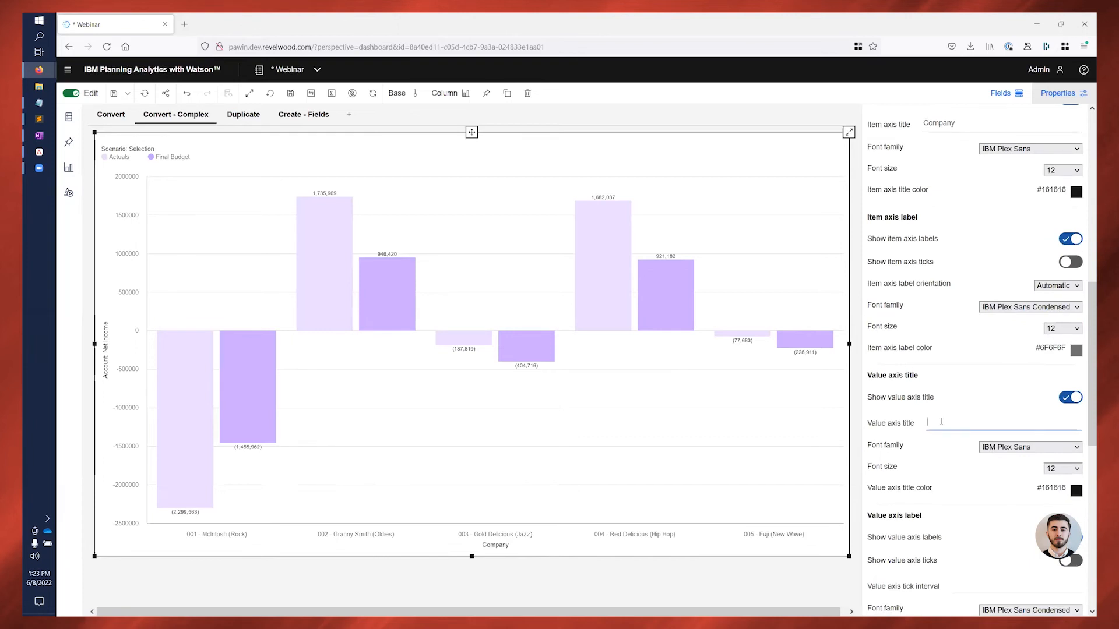
pyautogui.write('Net Income')
pyautogui.press('Return')
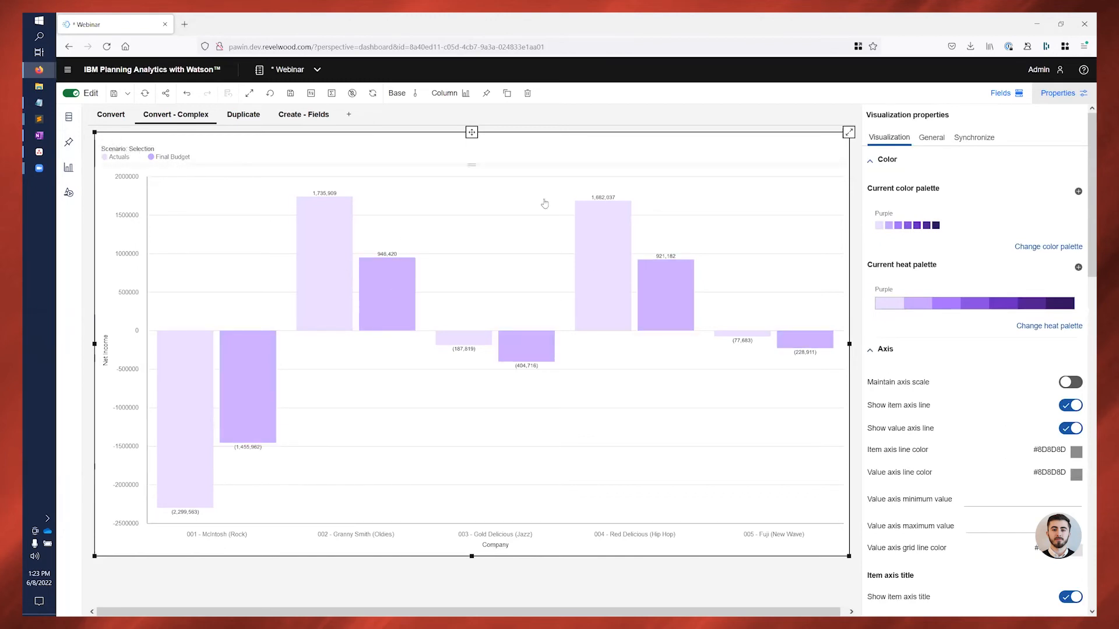
# Step: Set the chart's color legend title to Scenario
pyautogui.scroll(-15, 923, 482)
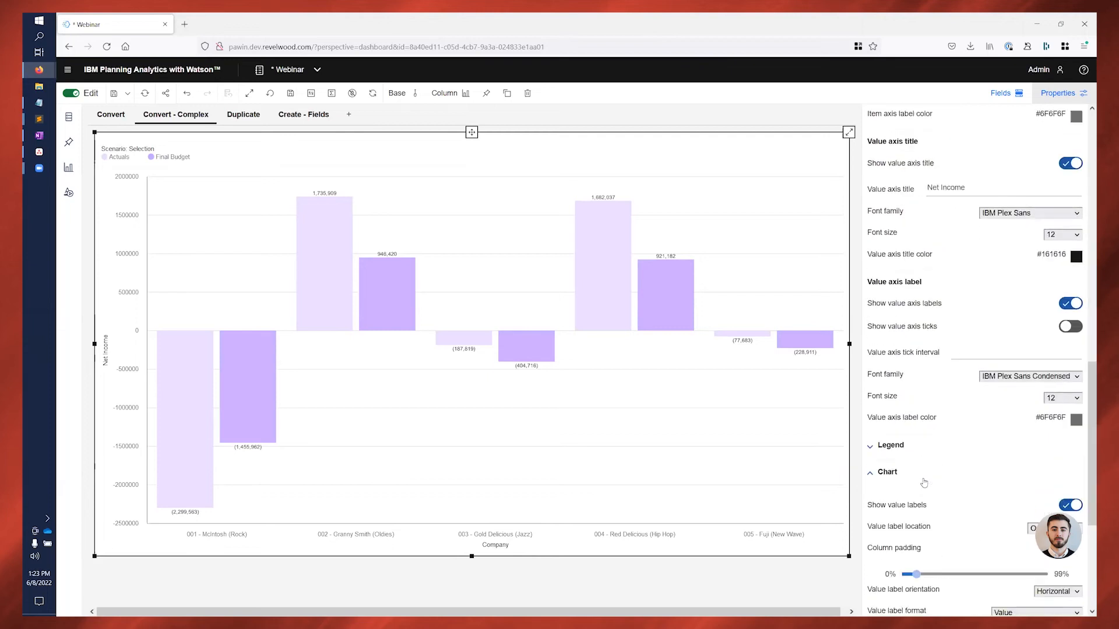
pyautogui.click(879, 349)
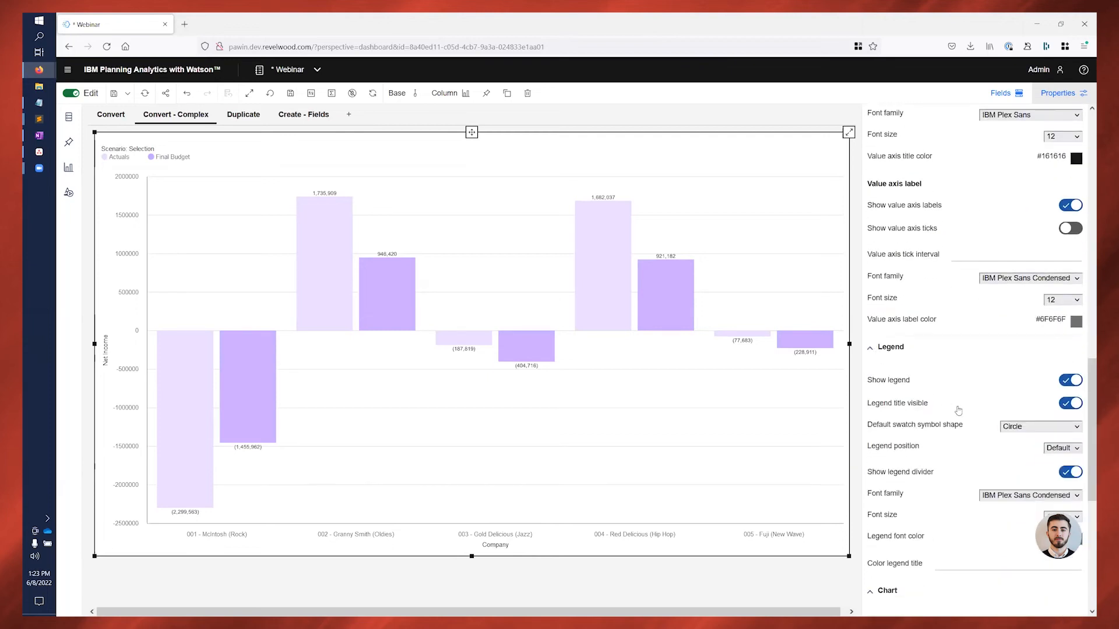
pyautogui.scroll(-2, 902, 513)
pyautogui.click(948, 509)
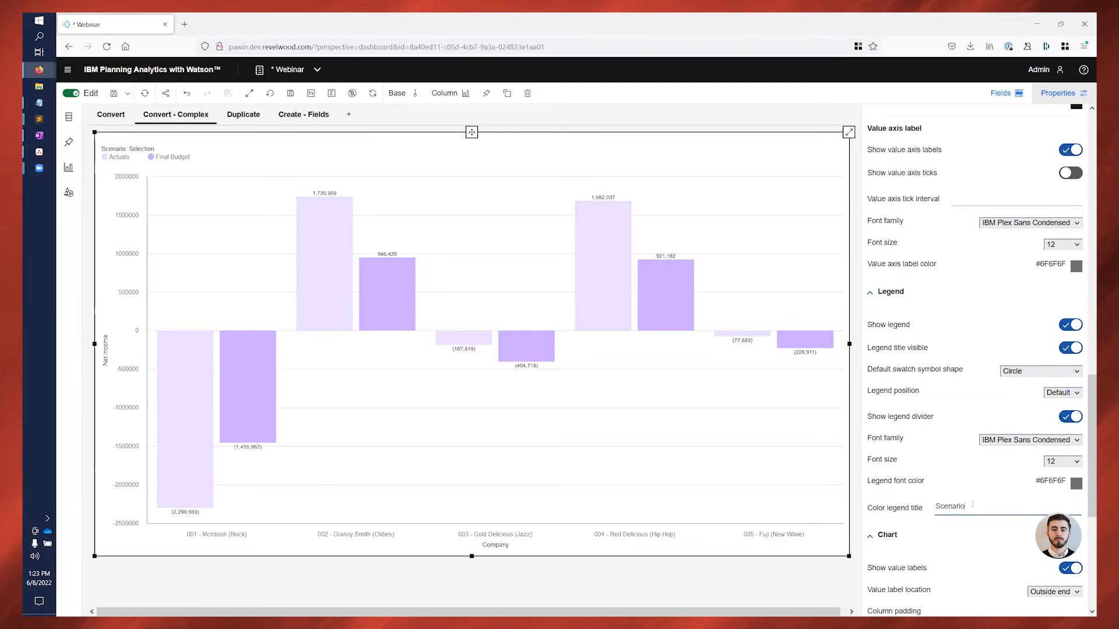
pyautogui.press('Return')
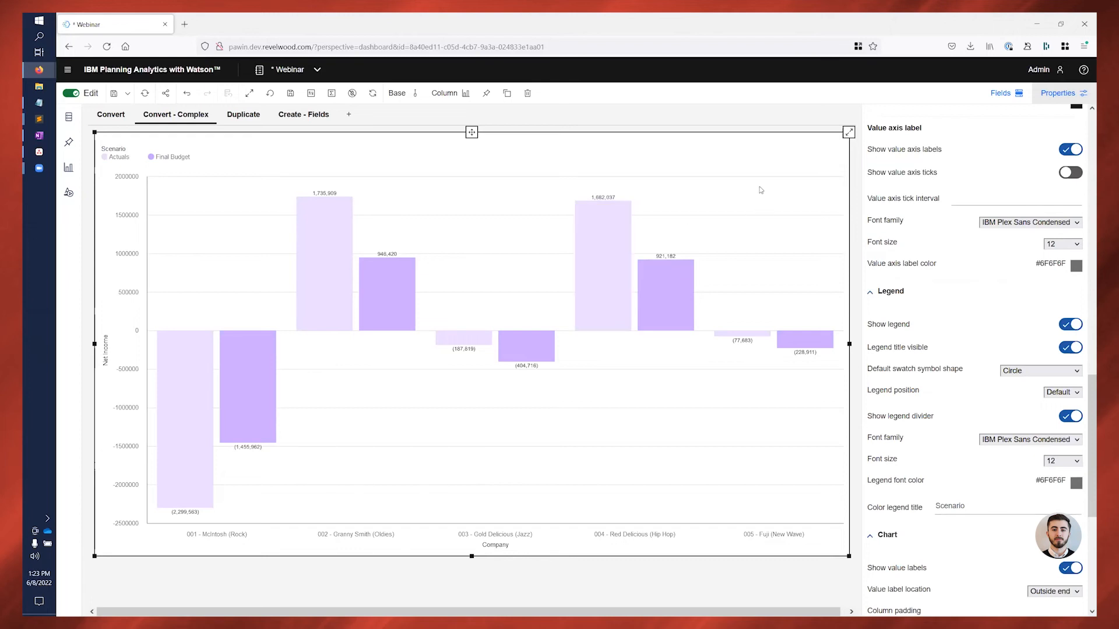
# Step: Show the chart's title, set it to "Net Income Budget vs Actuals by Company", and close the chart properties
pyautogui.scroll(8, 1000, 245)
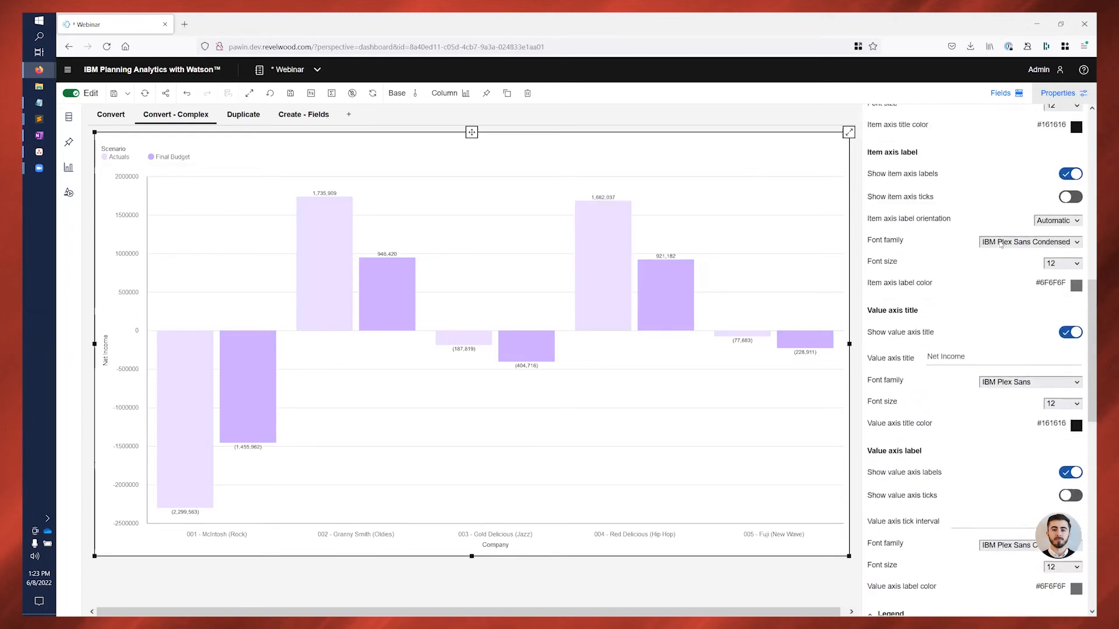
pyautogui.scroll(6, 1000, 245)
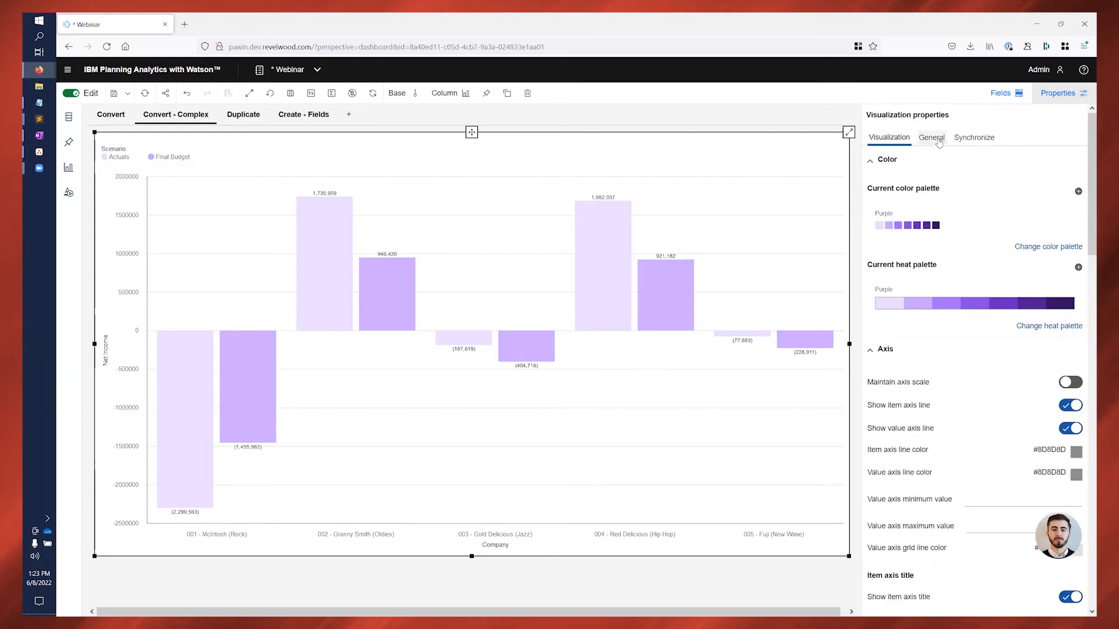
pyautogui.click(934, 139)
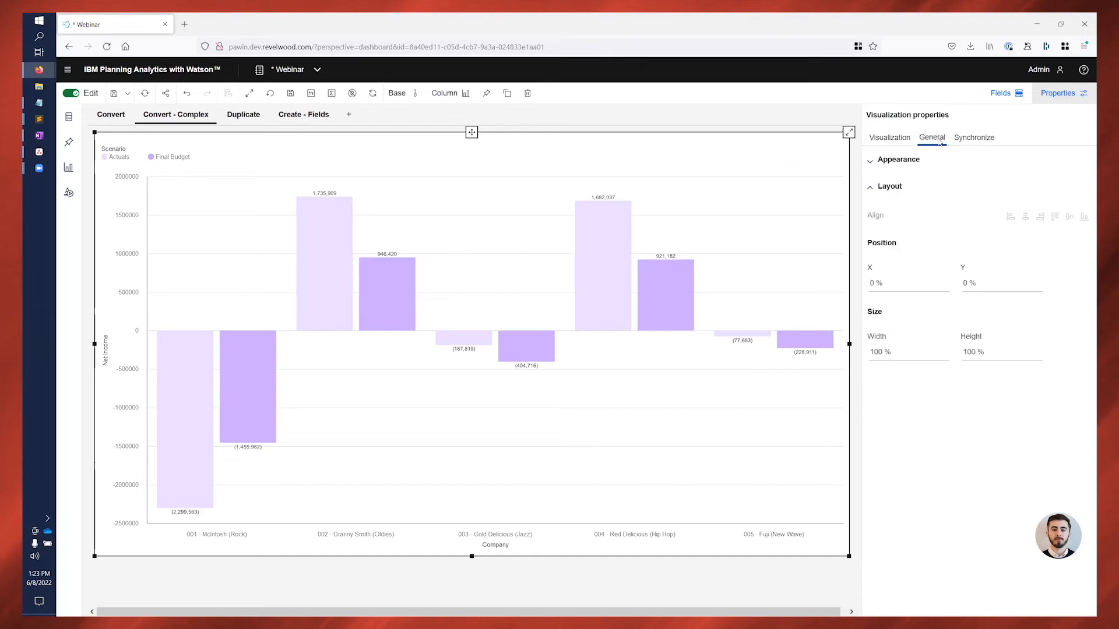
pyautogui.click(874, 165)
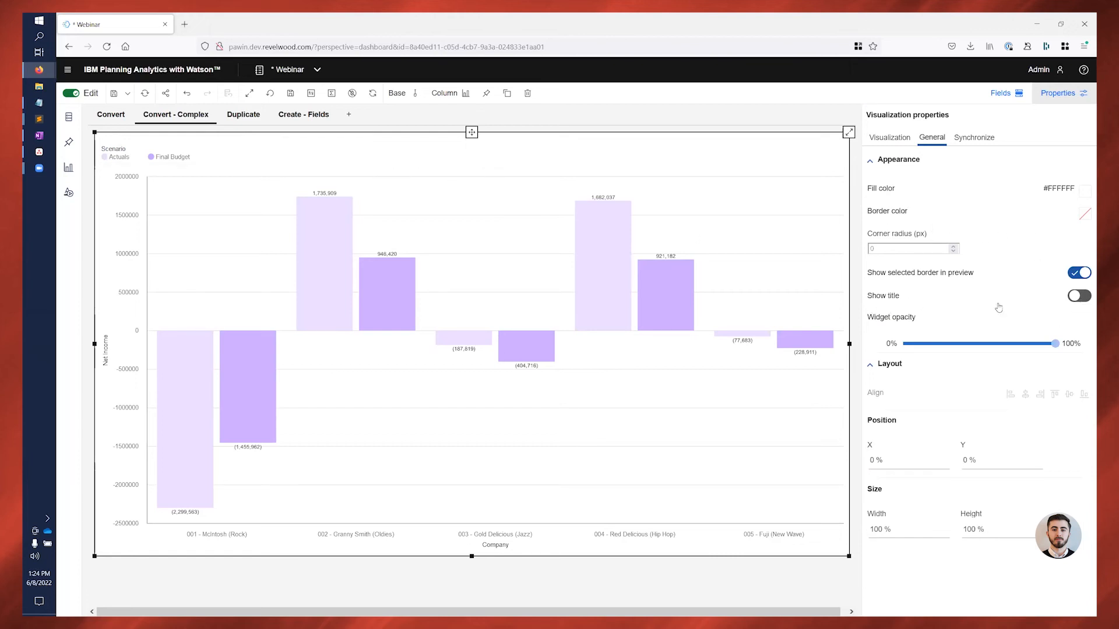
pyautogui.click(1082, 297)
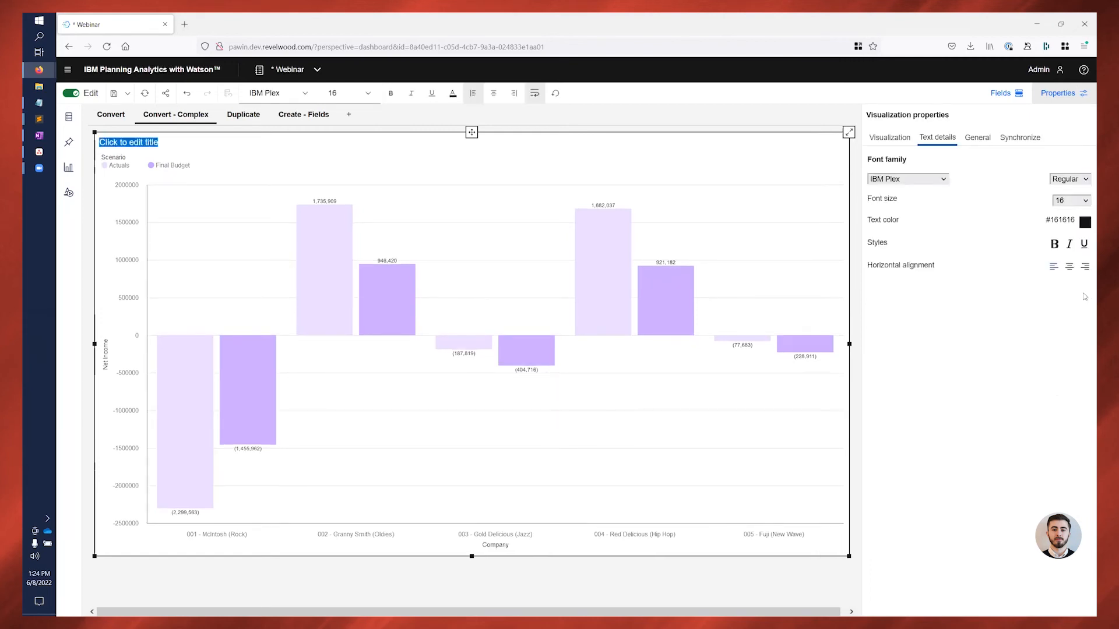
pyautogui.write('Net Income Budget vs Actuals by Company')
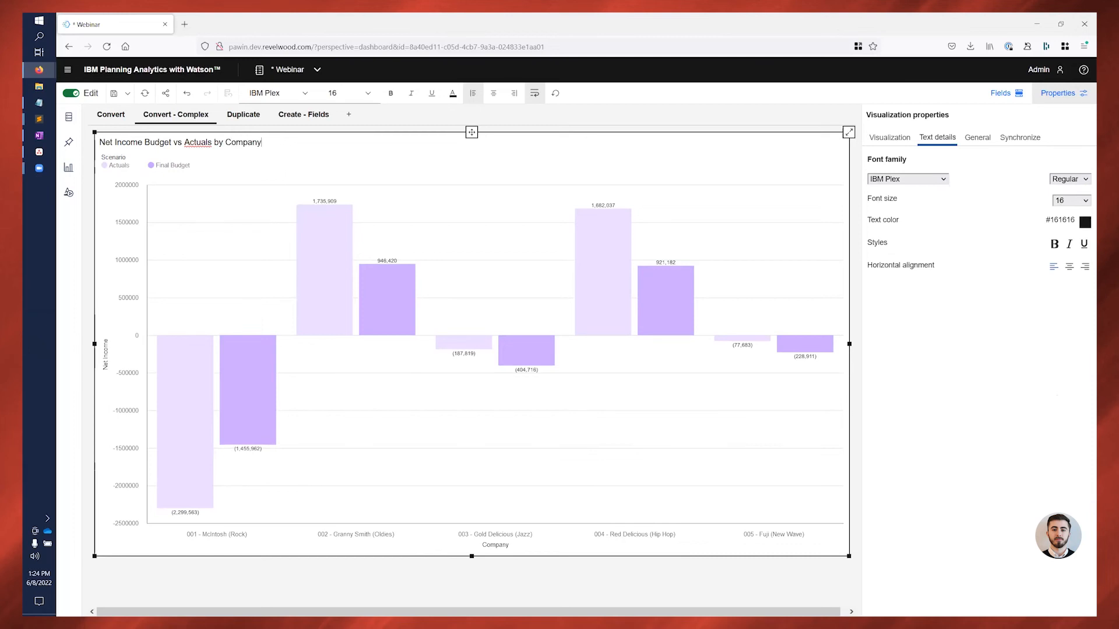
pyautogui.click(732, 239)
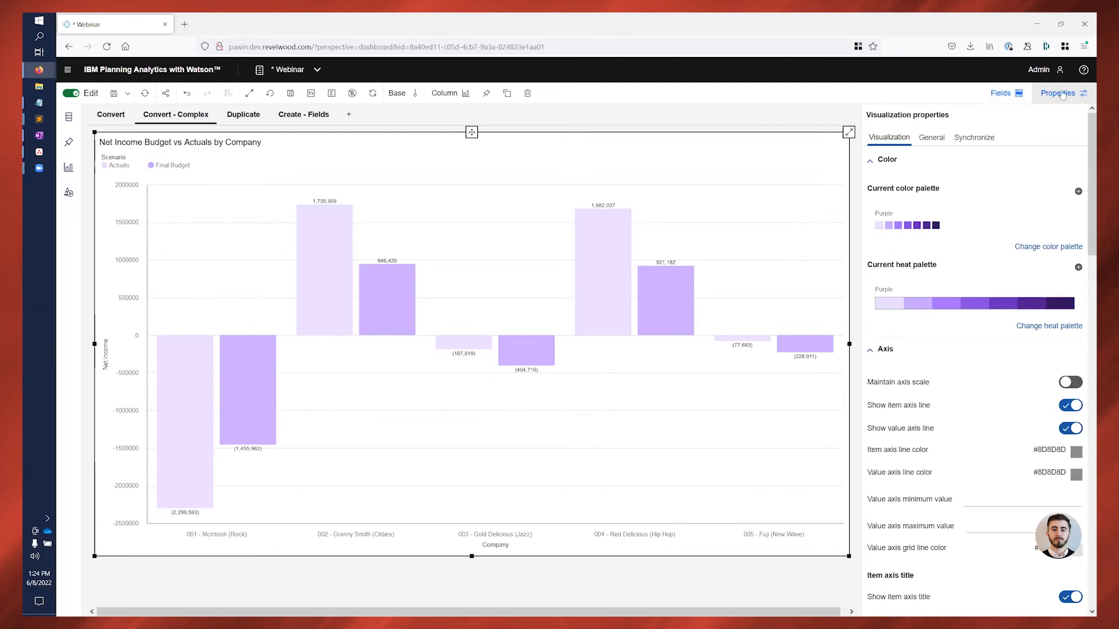
pyautogui.click(1061, 94)
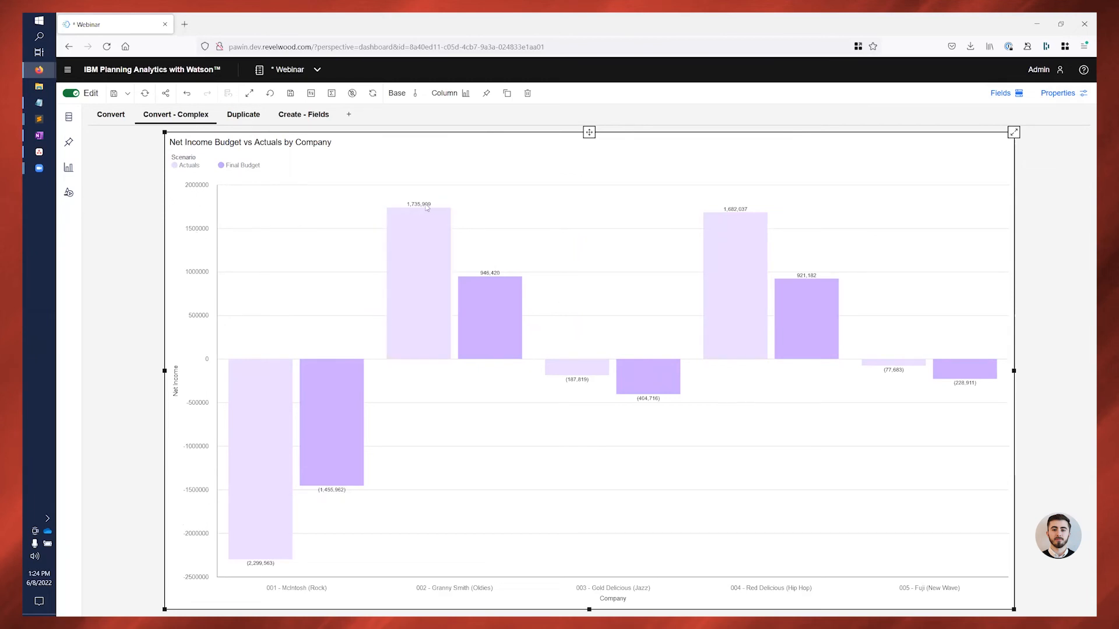
# Step: Format the net income chart's values as Rounded and deselect the chart
pyautogui.doubleClick(436, 143)
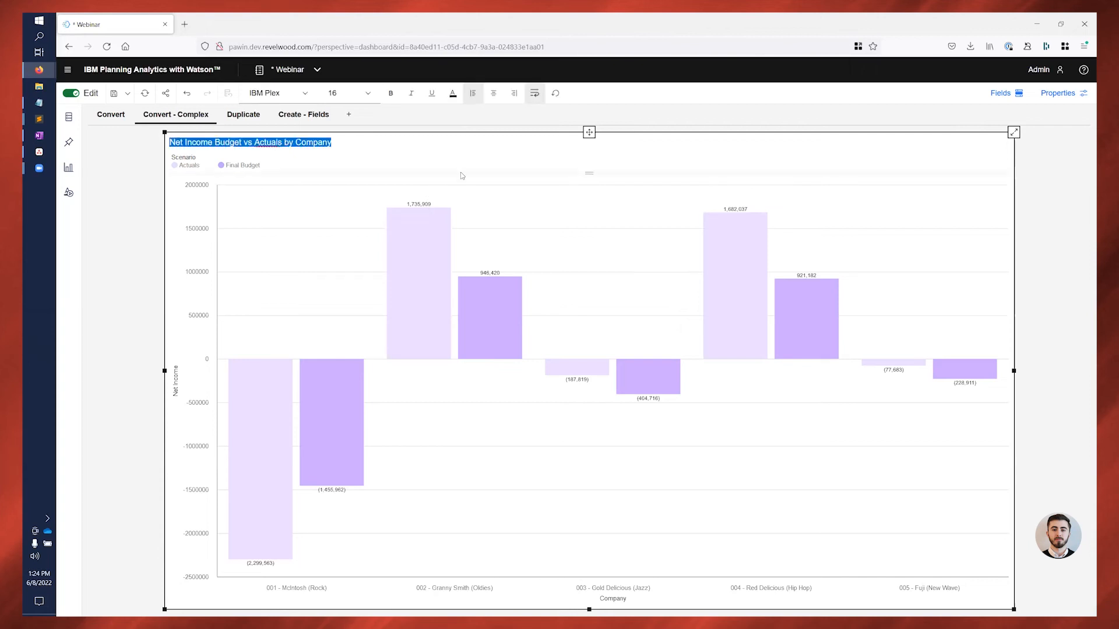
pyautogui.click(473, 197)
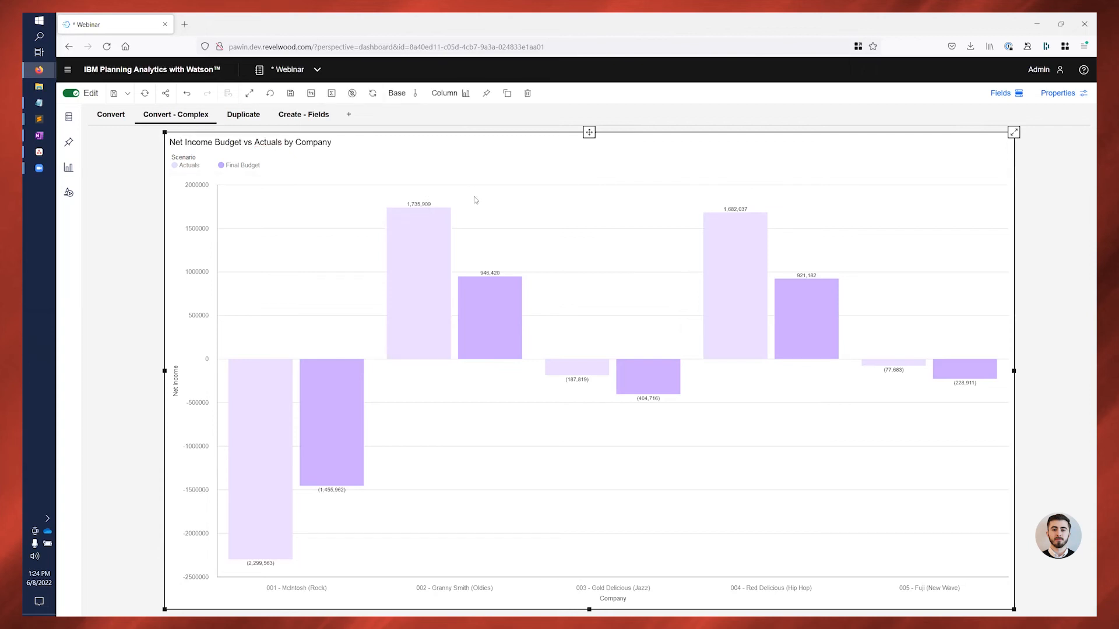
pyautogui.click(312, 94)
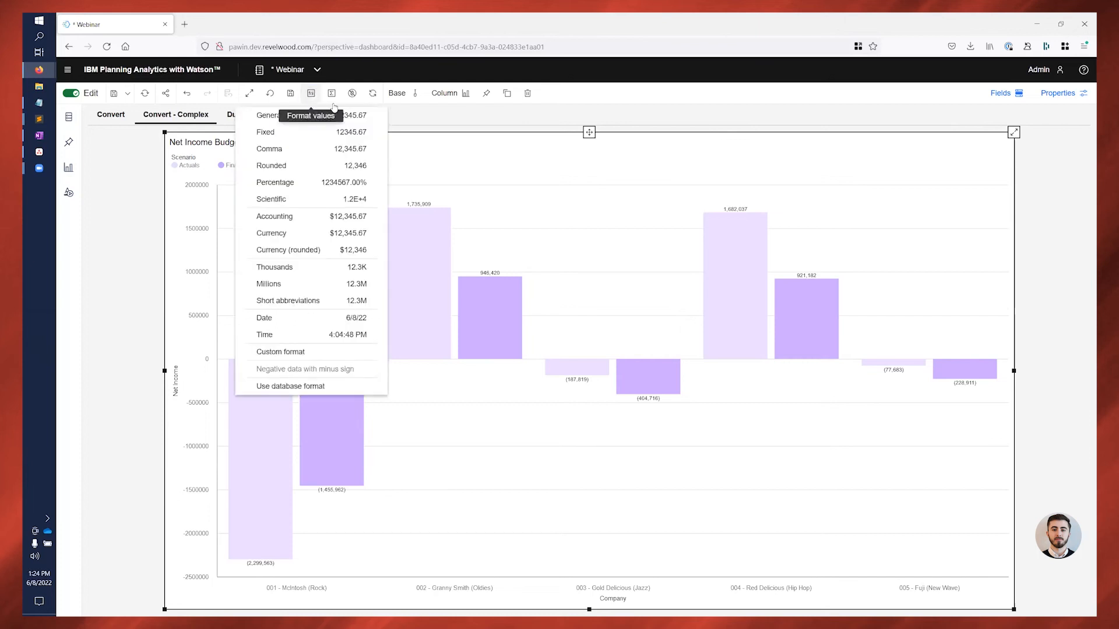
pyautogui.click(303, 168)
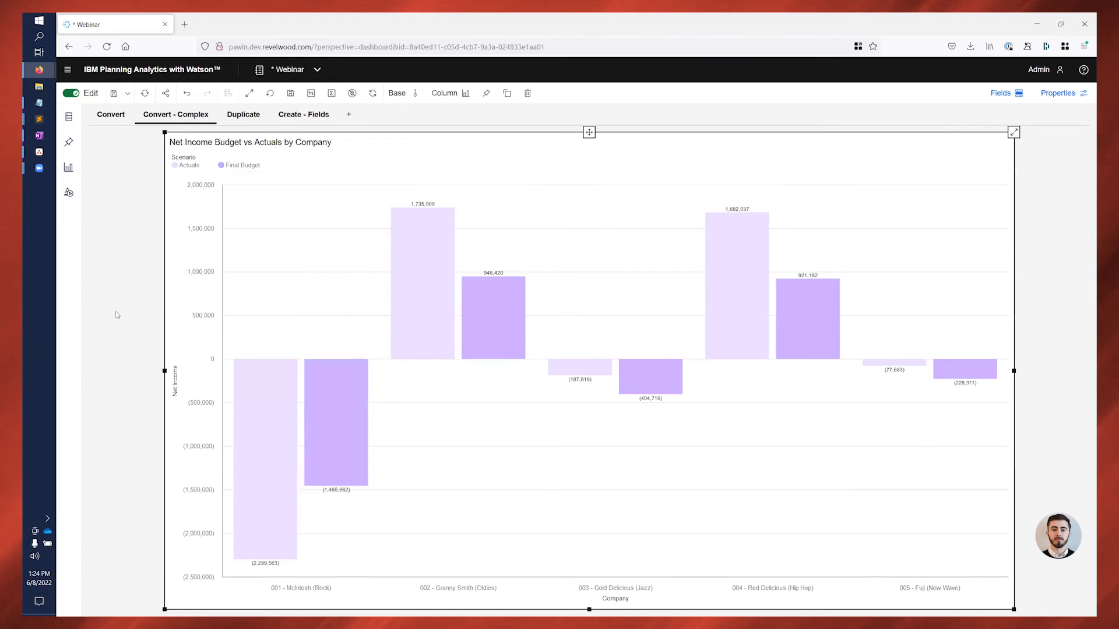
pyautogui.click(99, 277)
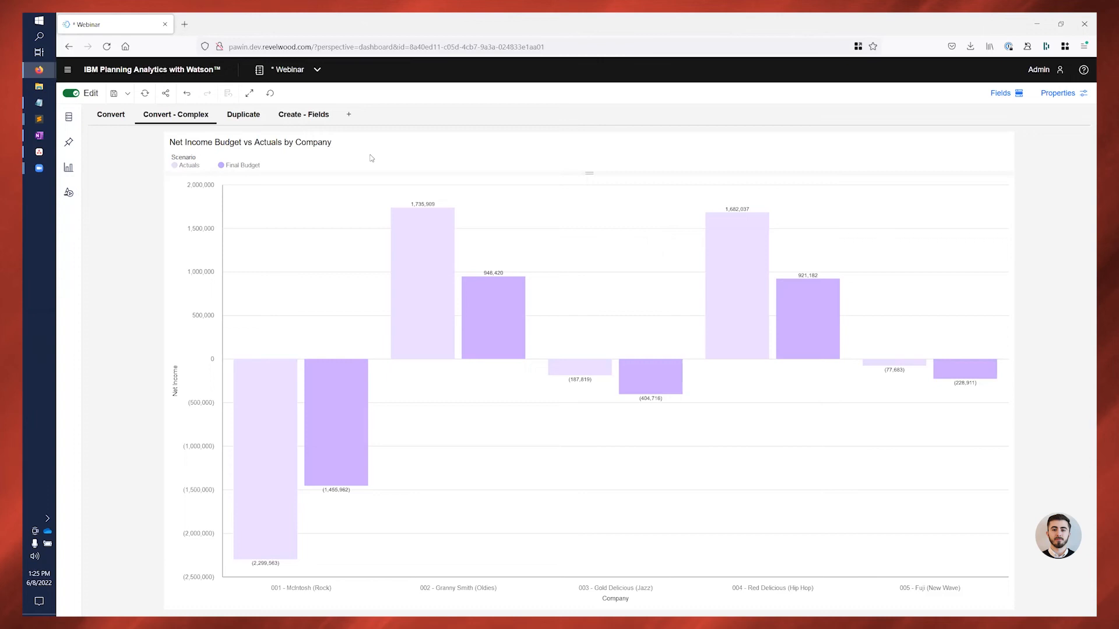
# Step: Duplicate the travel expense pie chart on the Duplicate sheet and place the copy beside the original
pyautogui.click(246, 118)
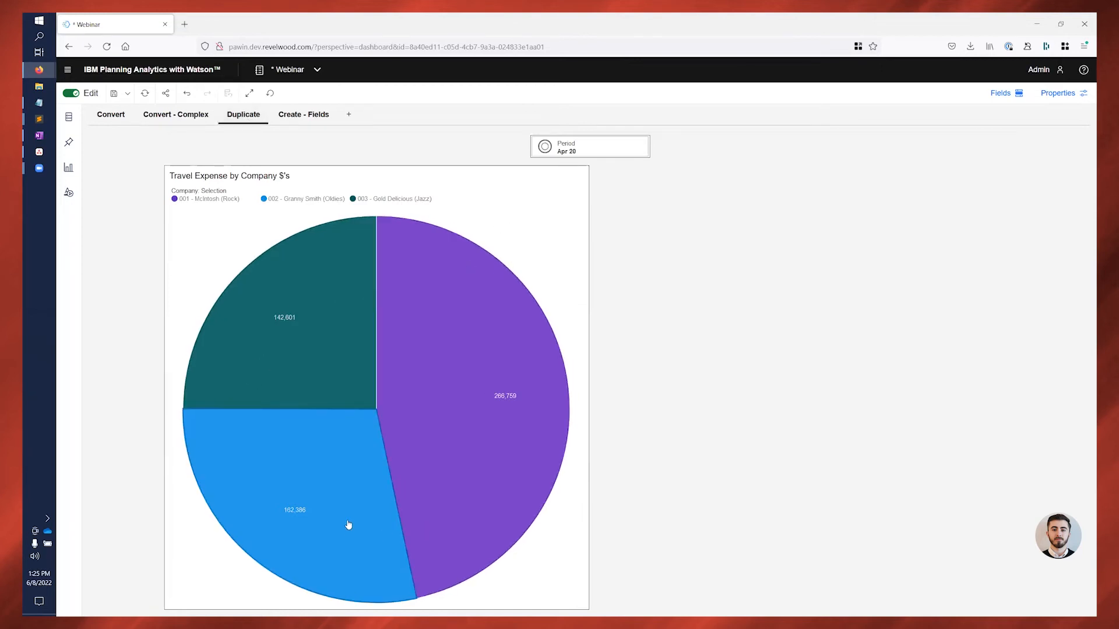
pyautogui.moveTo(349, 525)
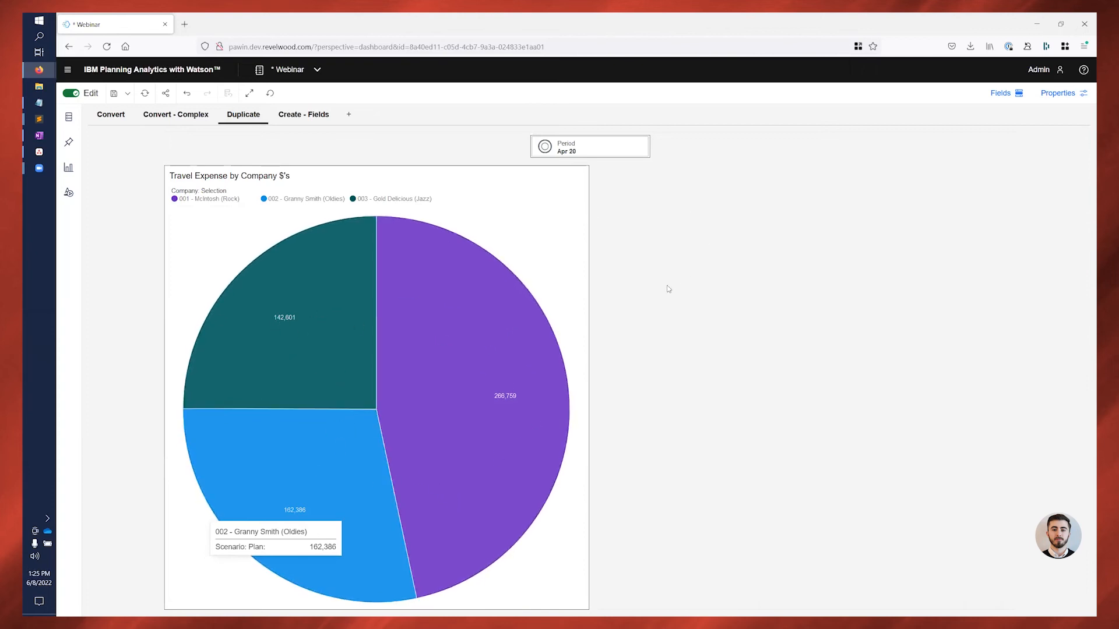
pyautogui.click(573, 256)
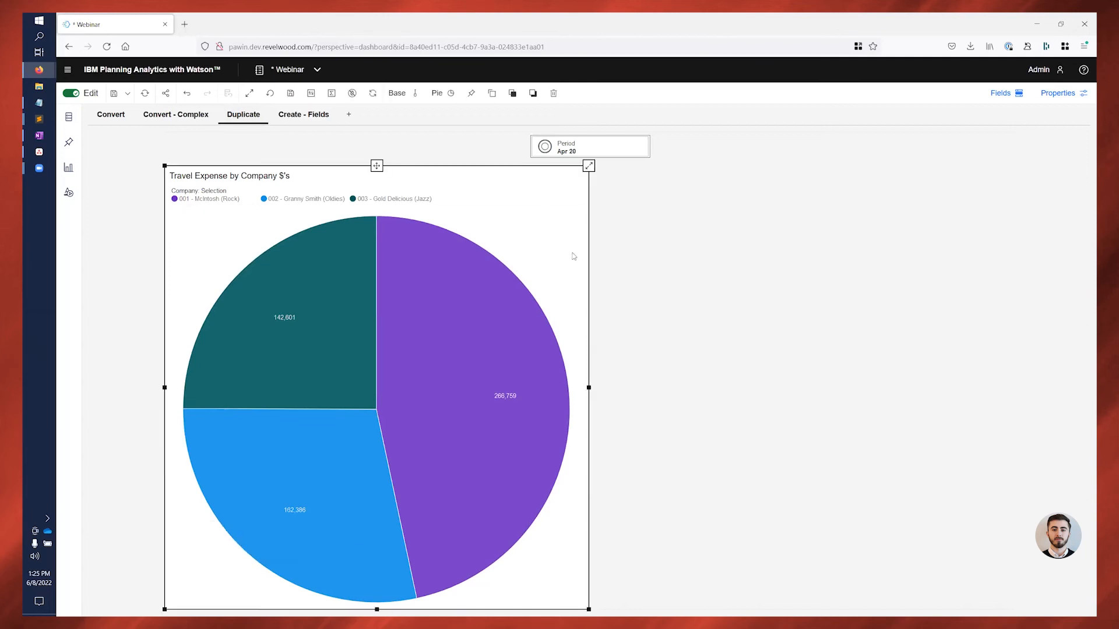
pyautogui.click(492, 95)
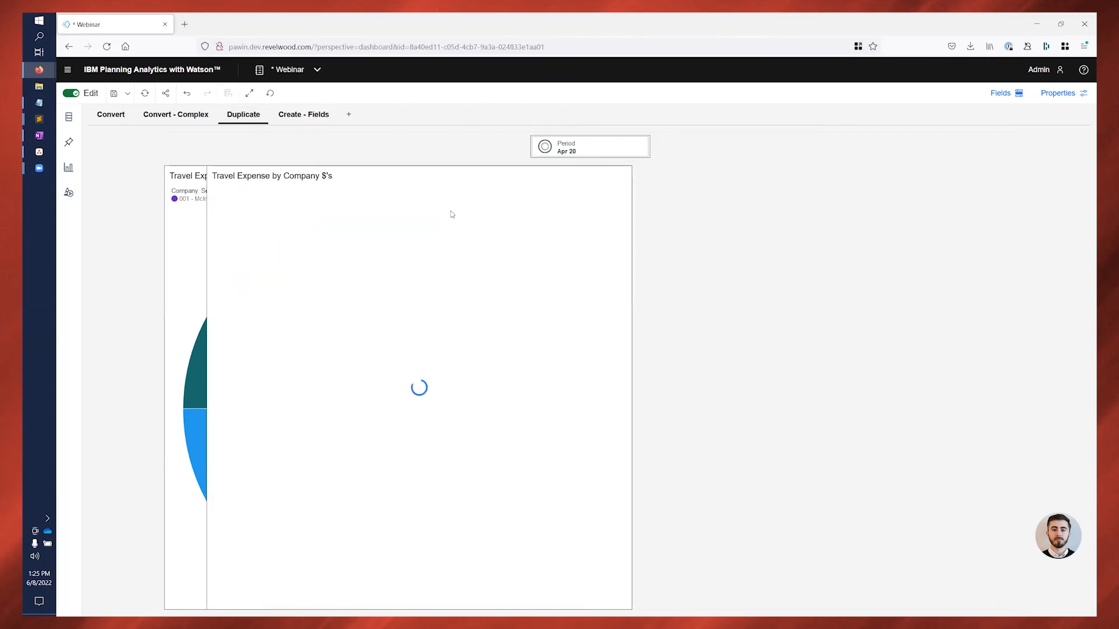
pyautogui.moveTo(419, 166); pyautogui.dragTo(802, 166)
pyautogui.click(771, 143)
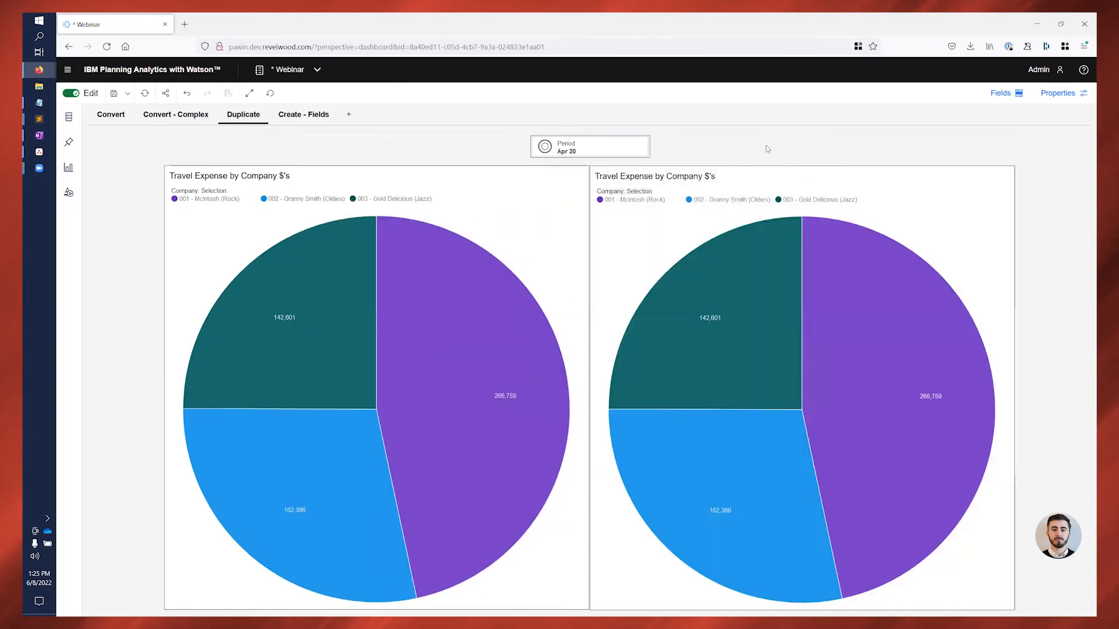
# Step: Change the copied pie chart's title to "Travel Expense by Company %'s"
pyautogui.click(674, 177)
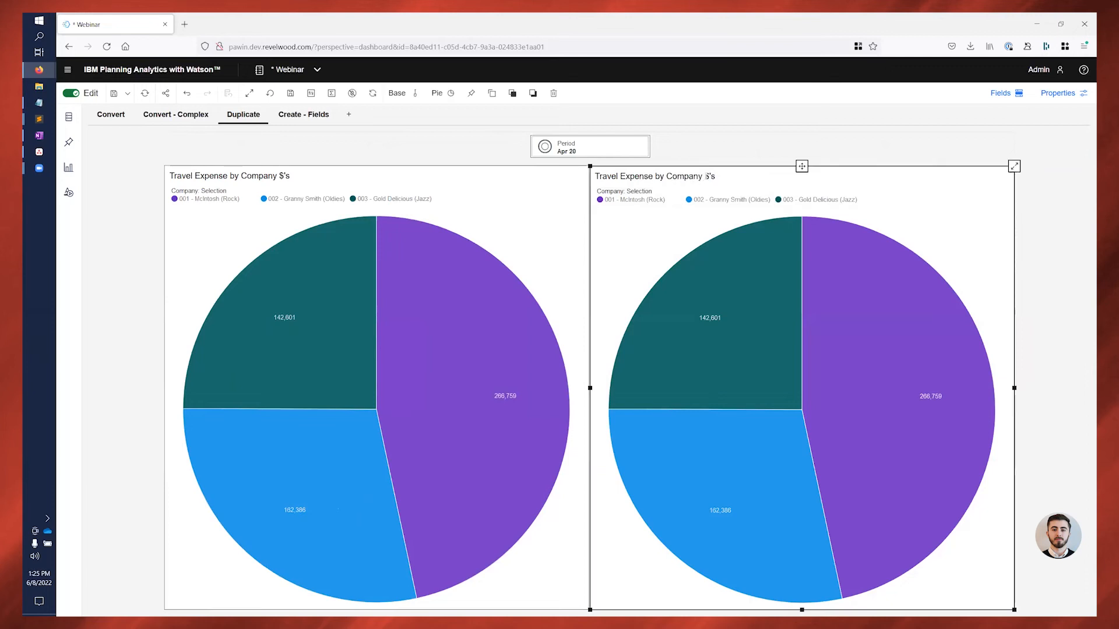
pyautogui.doubleClick(708, 176)
pyautogui.click(707, 176)
pyautogui.press('BackSpace')
pyautogui.write('%')
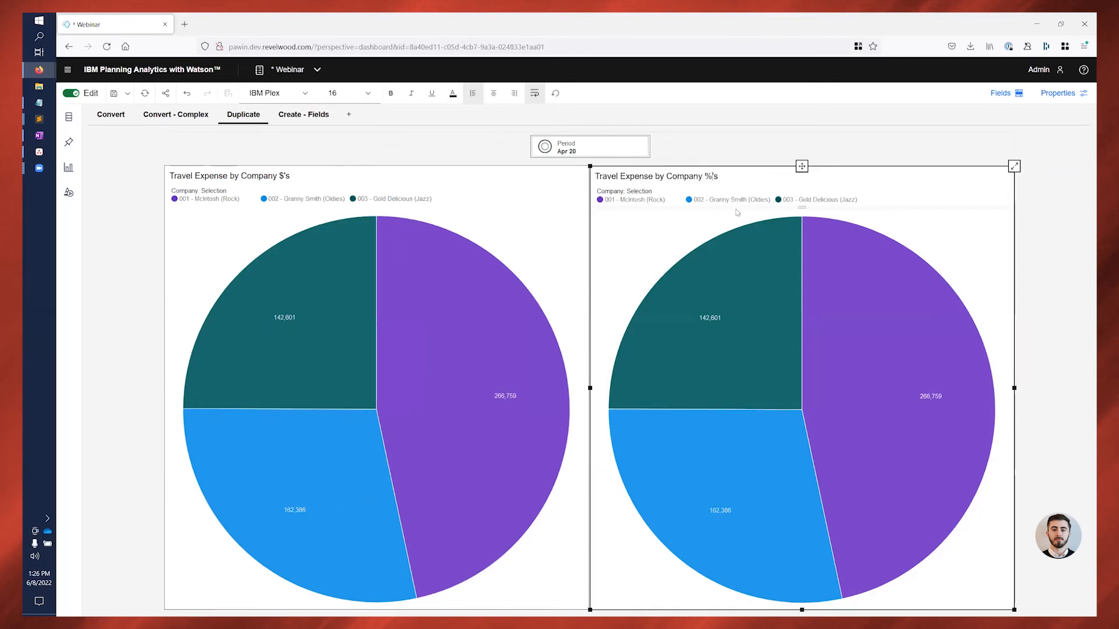
pyautogui.click(996, 255)
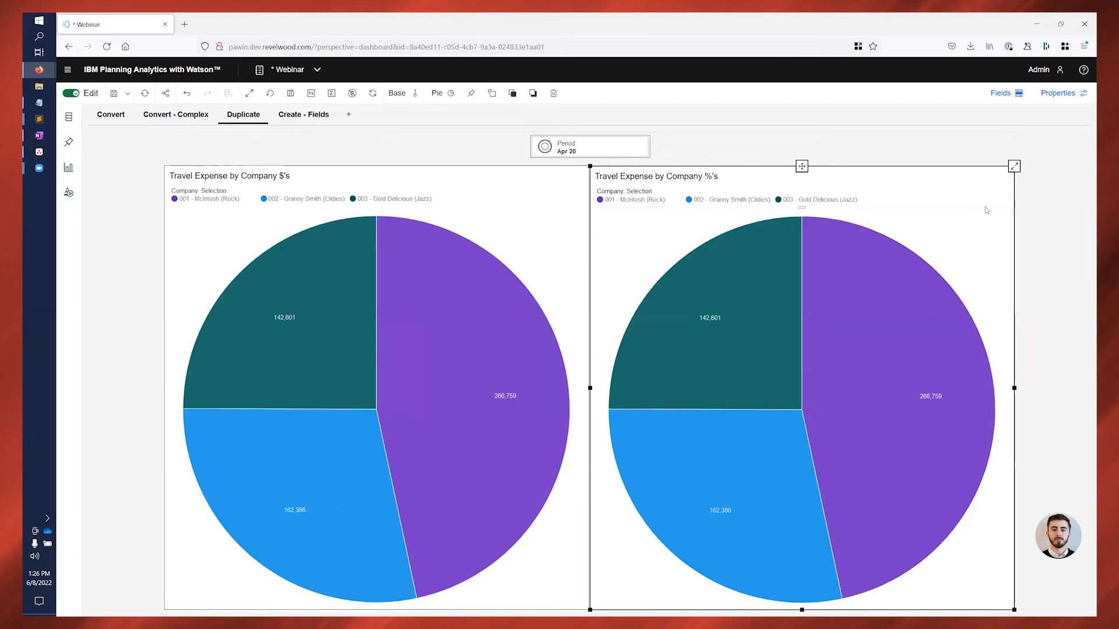
# Step: Turn on Display % for the copied pie chart and review its field assignments
pyautogui.click(1055, 94)
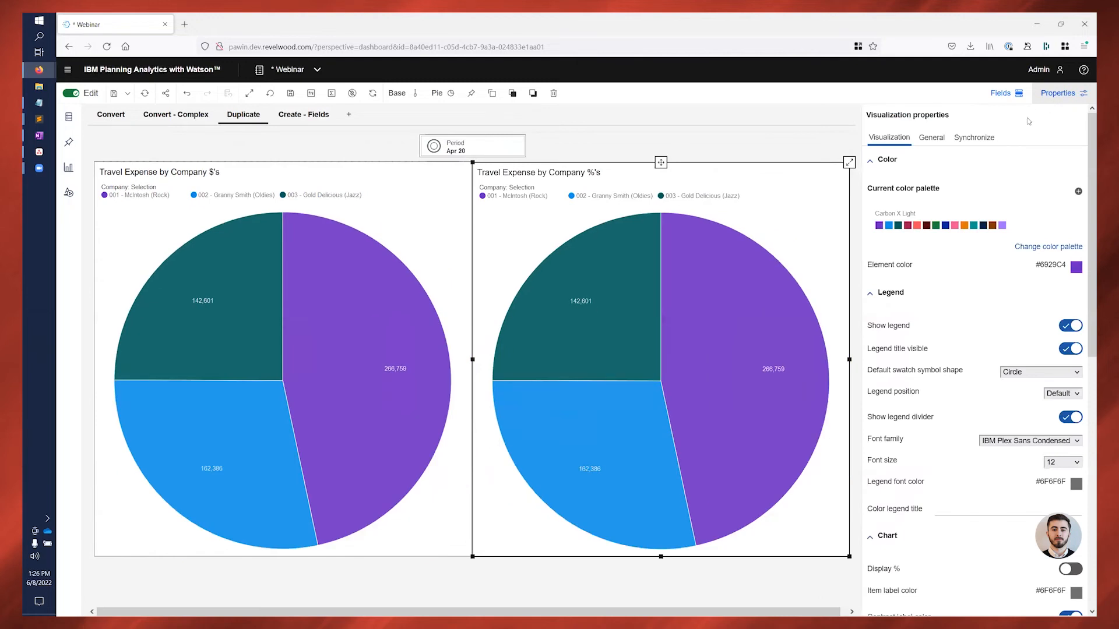
pyautogui.scroll(-2, 936, 408)
pyautogui.scroll(-2, 936, 462)
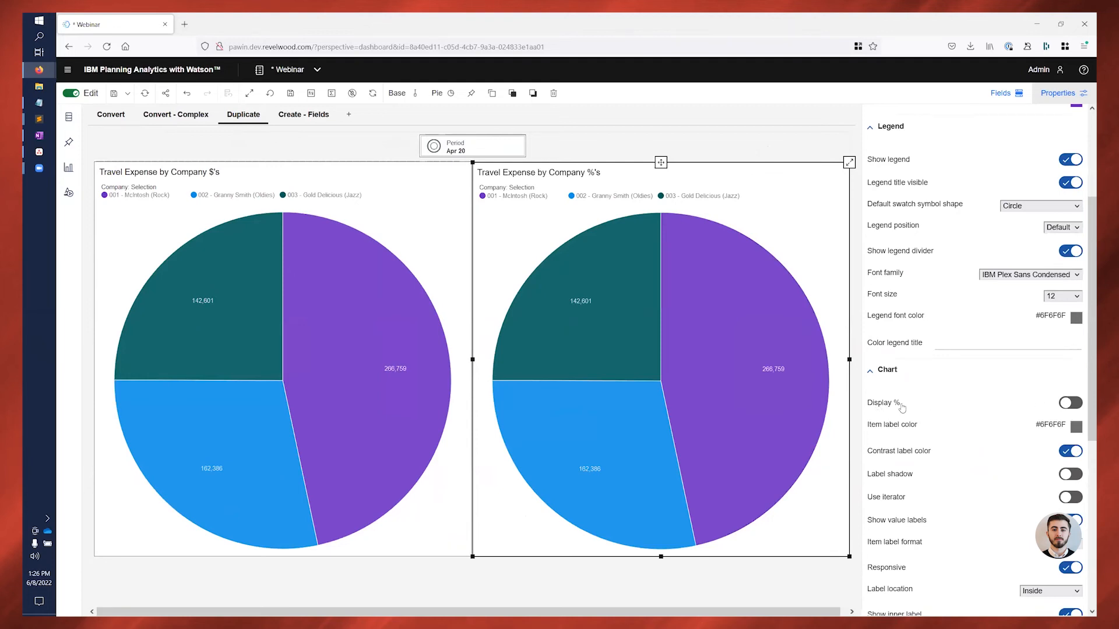
pyautogui.click(1074, 406)
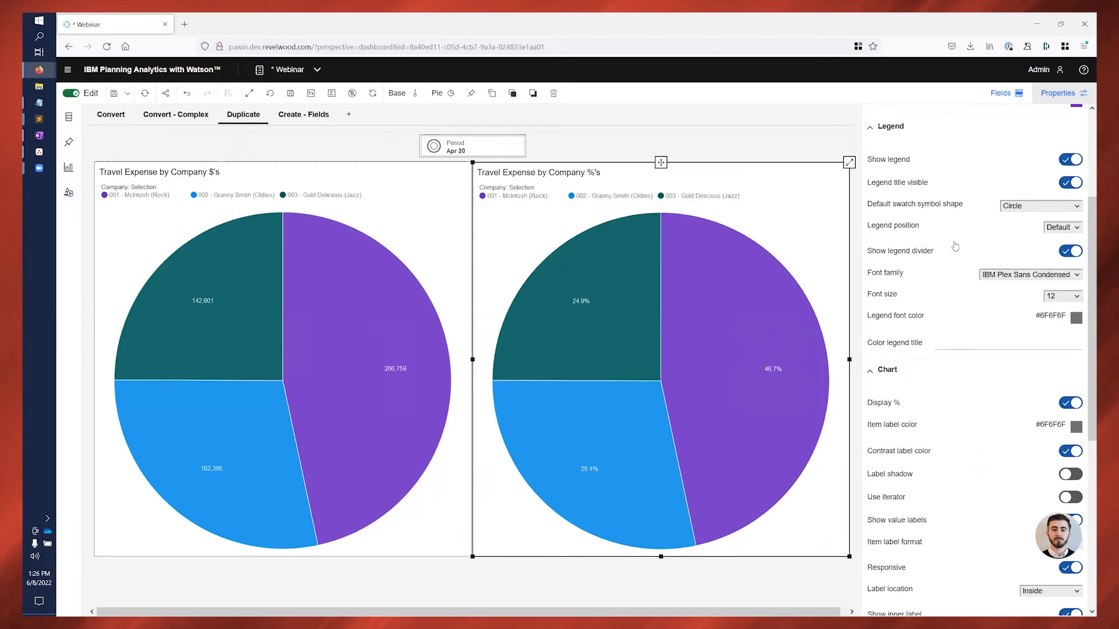
pyautogui.click(999, 94)
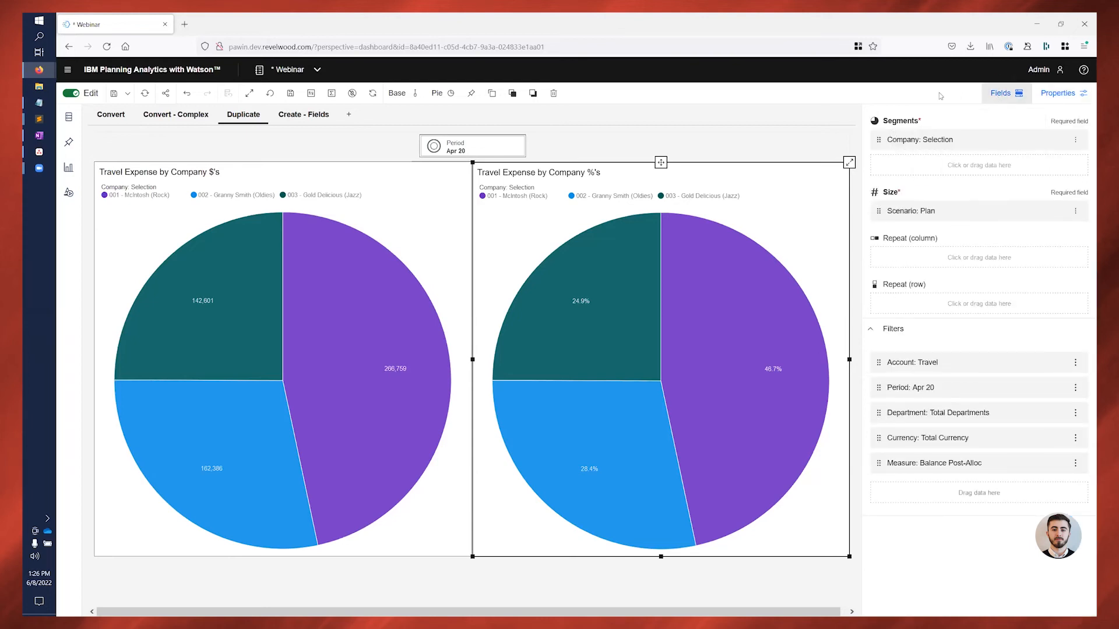
pyautogui.moveTo(949, 219)
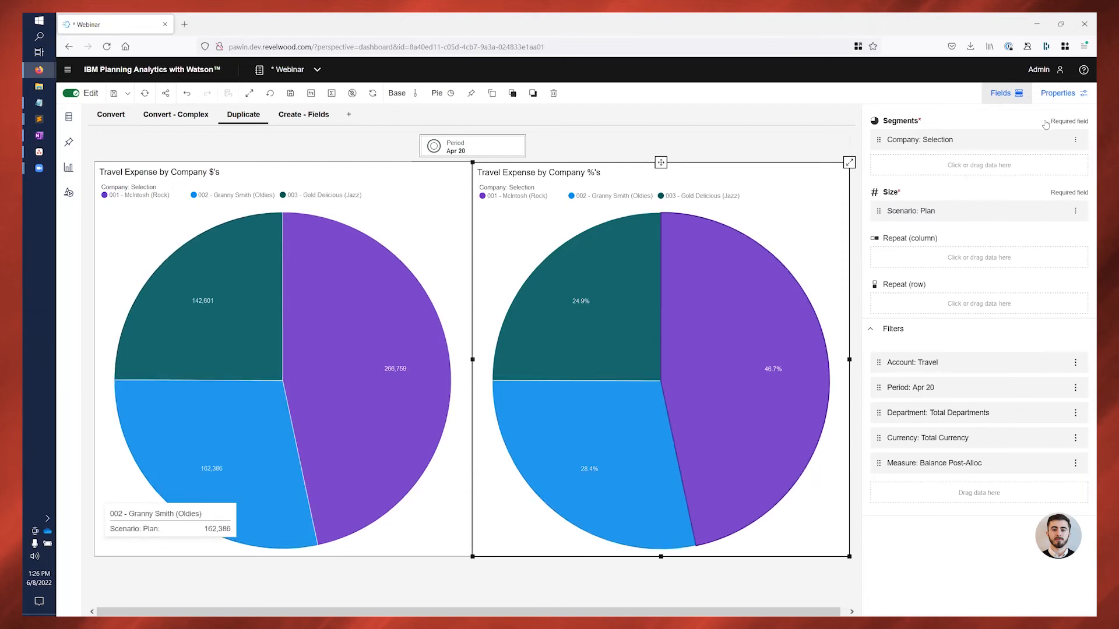
pyautogui.click(1003, 94)
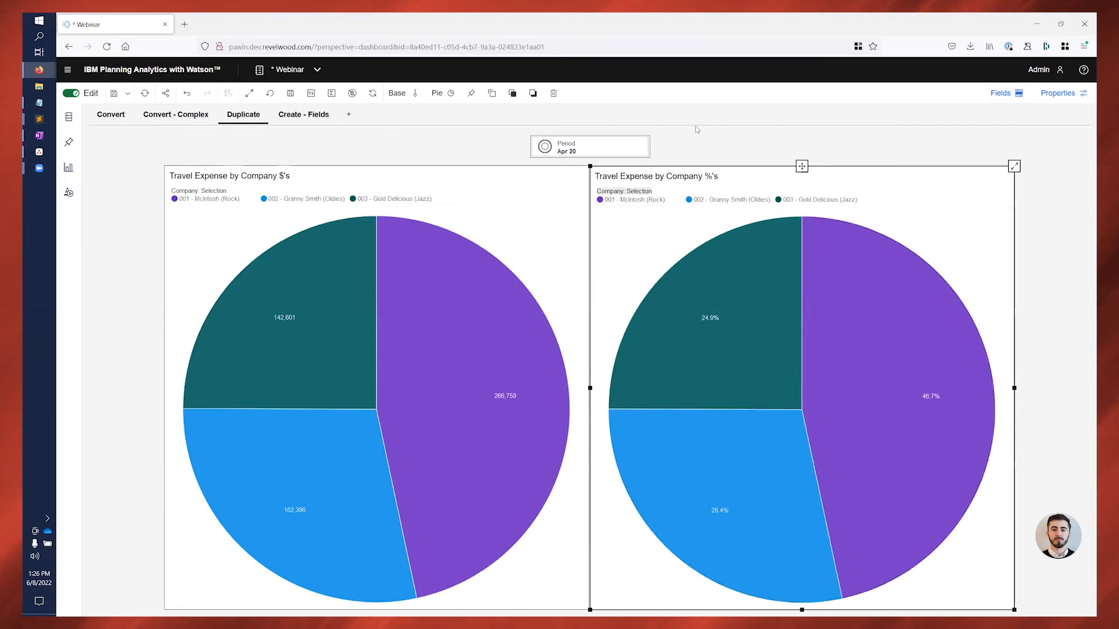
# Step: Set the Period selector above the two pie charts to Mar 20
pyautogui.click(694, 144)
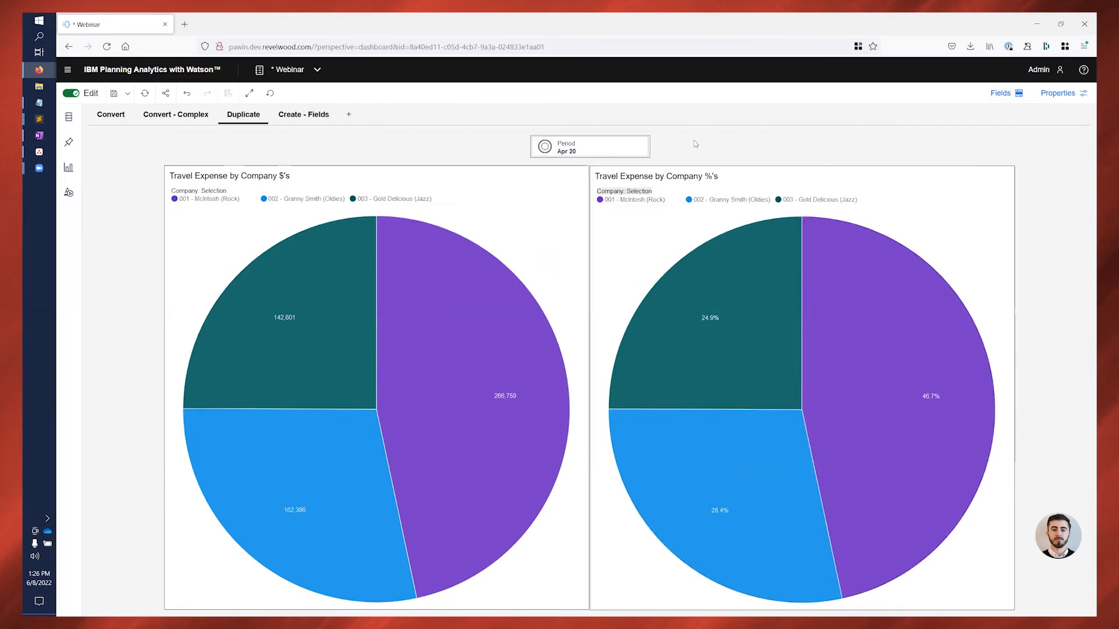
pyautogui.click(620, 144)
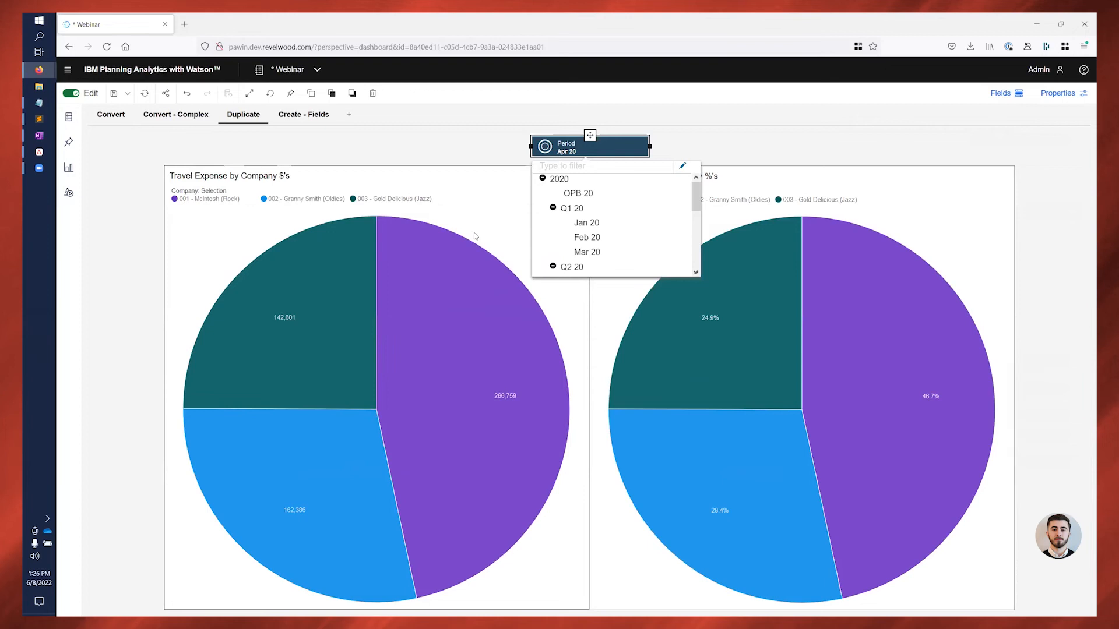
pyautogui.click(613, 256)
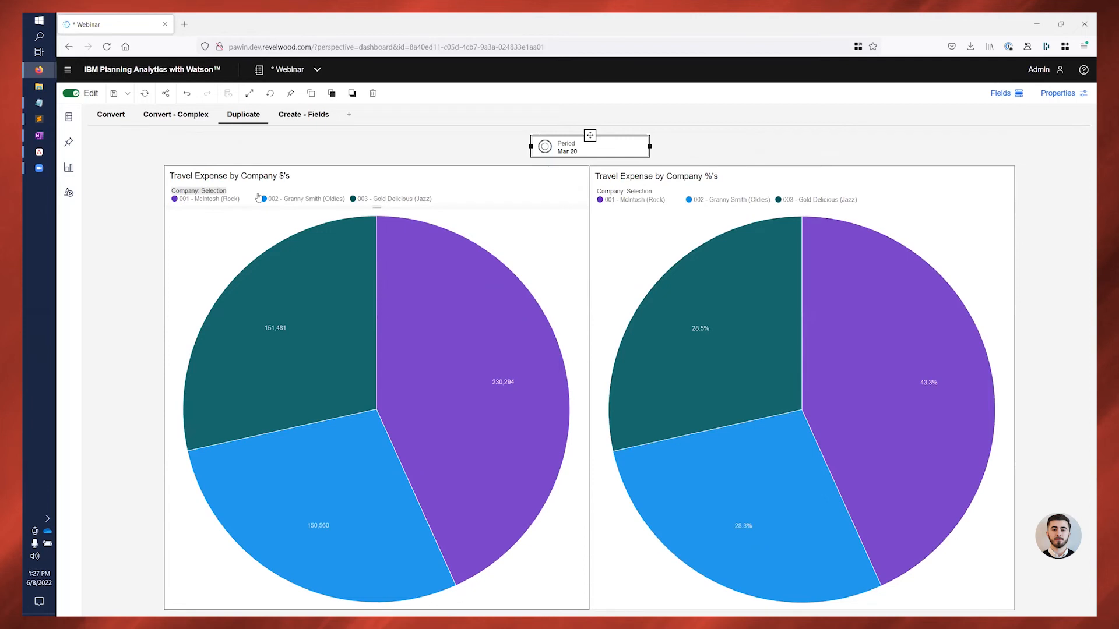
# Step: Add a blank stacked bar visualization to the Create - Fields sheet and close the visualization gallery
pyautogui.click(298, 116)
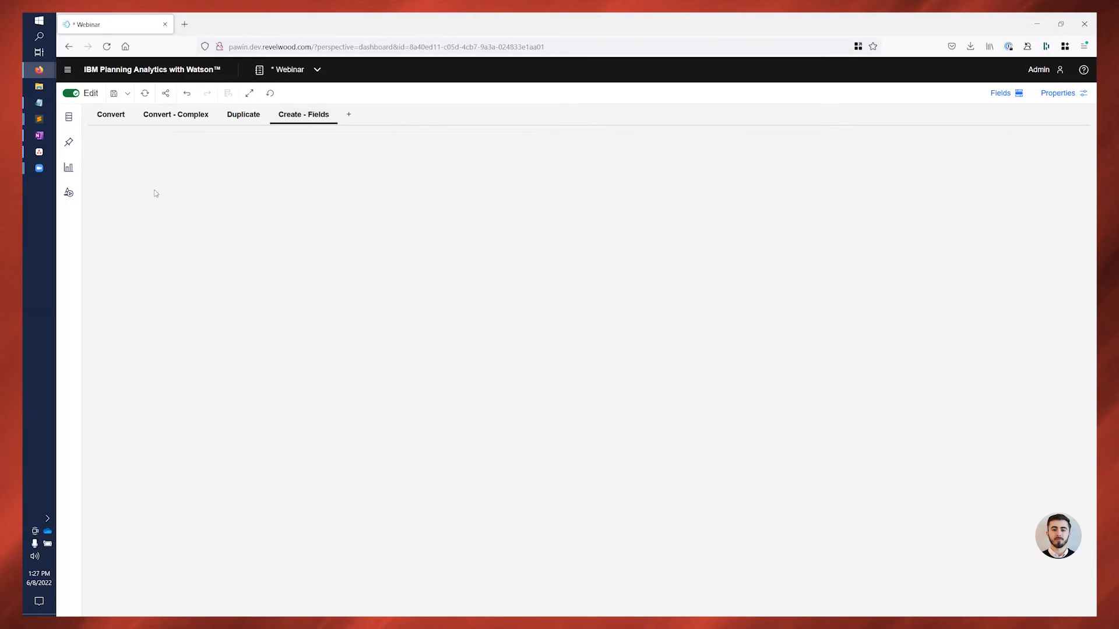
pyautogui.click(68, 169)
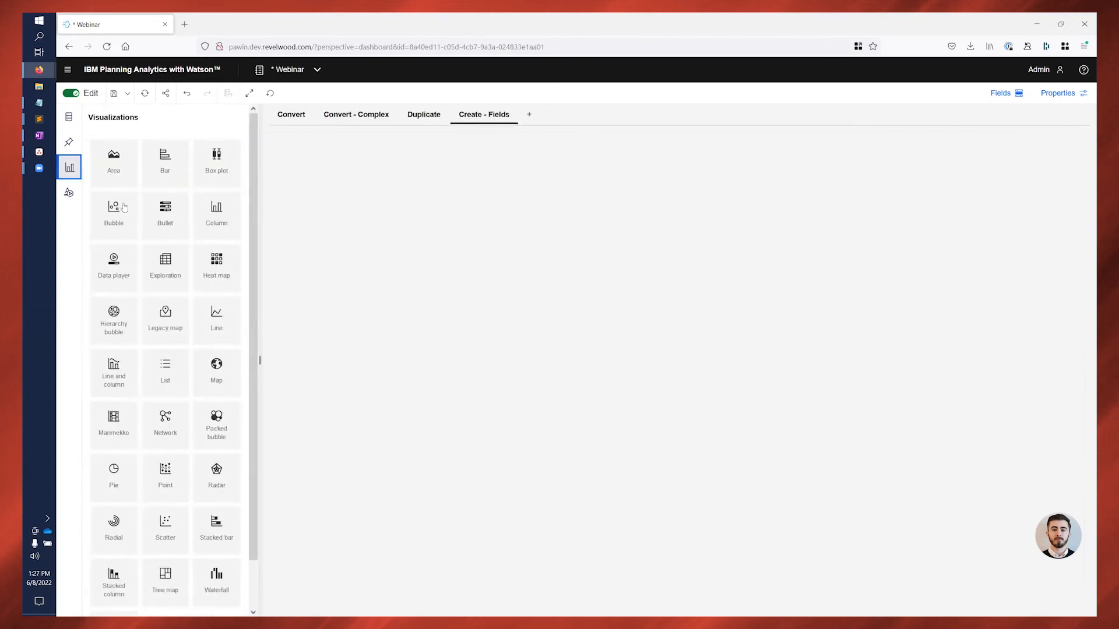
pyautogui.scroll(-2, 210, 505)
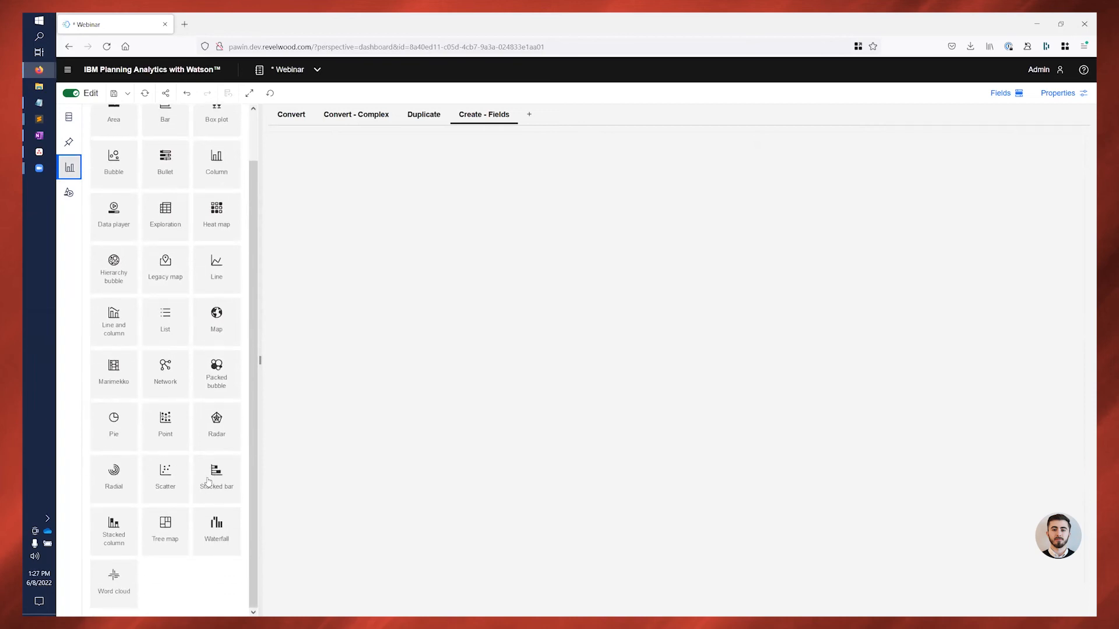
pyautogui.click(209, 480)
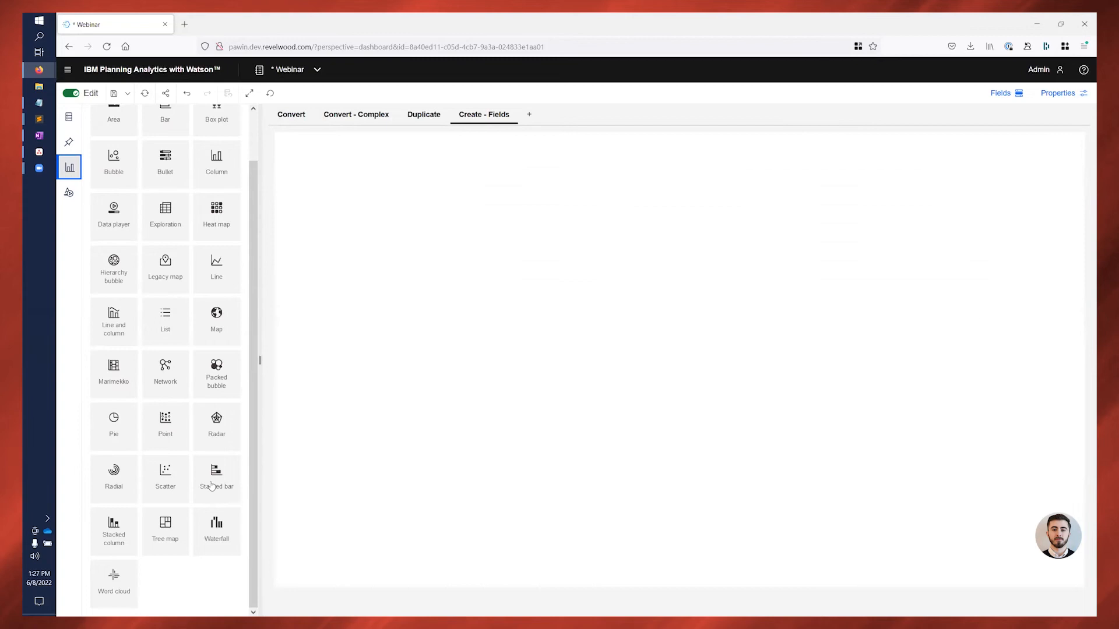
pyautogui.click(69, 169)
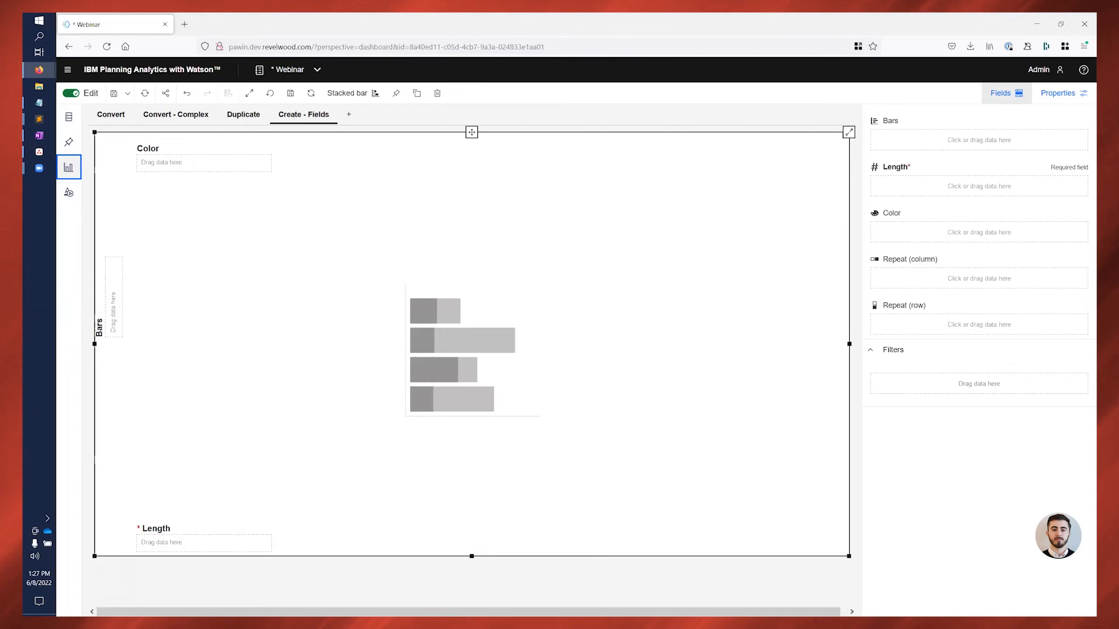
# Step: Populate the stacked bar from bpmFinance's dimensions, assigning Company to Bars, Account to Length and Department to Color
pyautogui.click(74, 124)
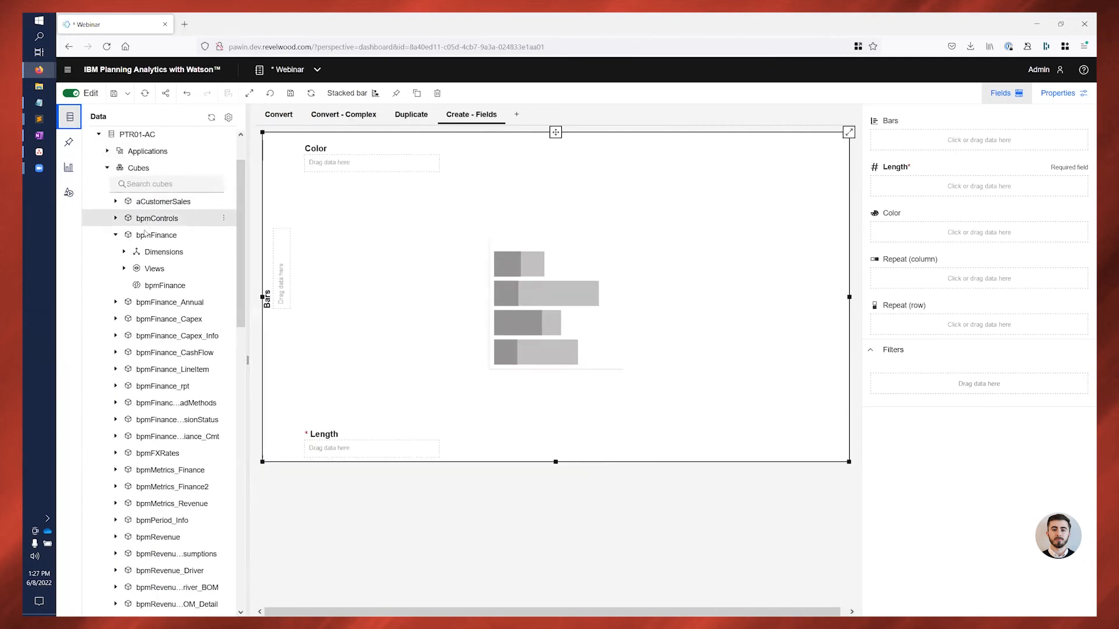
pyautogui.click(124, 252)
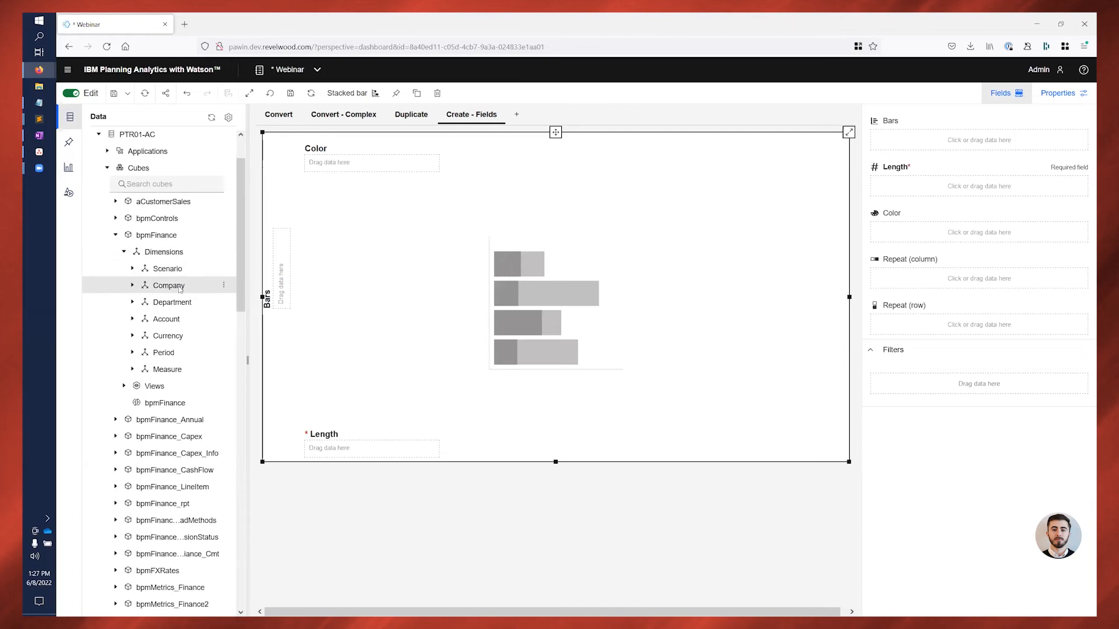
pyautogui.moveTo(180, 289); pyautogui.dragTo(960, 141)
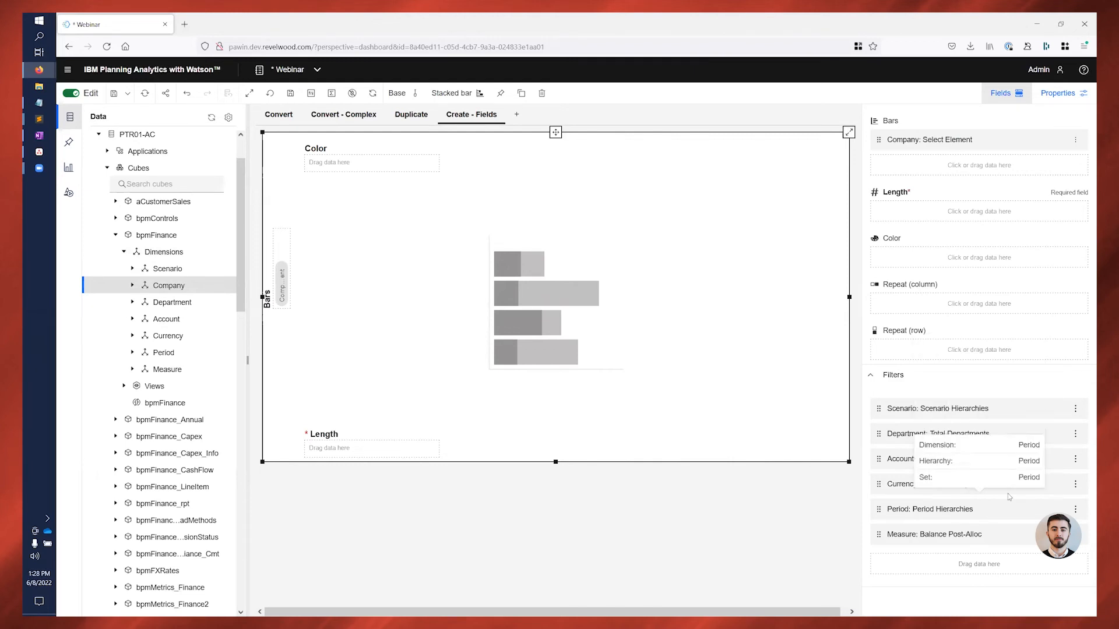
pyautogui.moveTo(1015, 468); pyautogui.dragTo(999, 221)
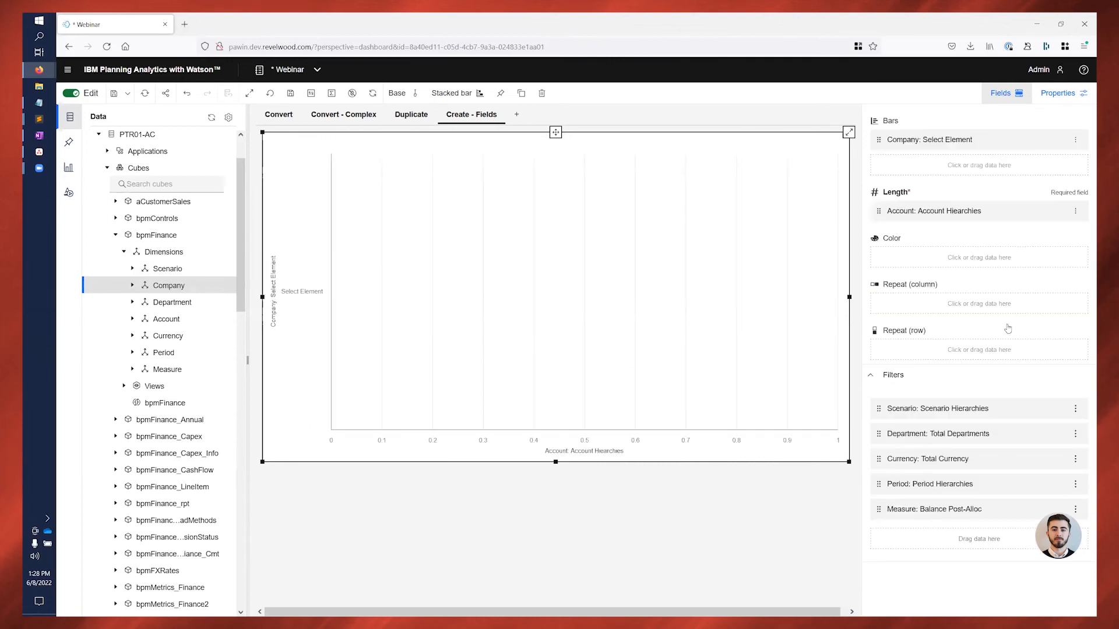
pyautogui.moveTo(1018, 443); pyautogui.dragTo(968, 260)
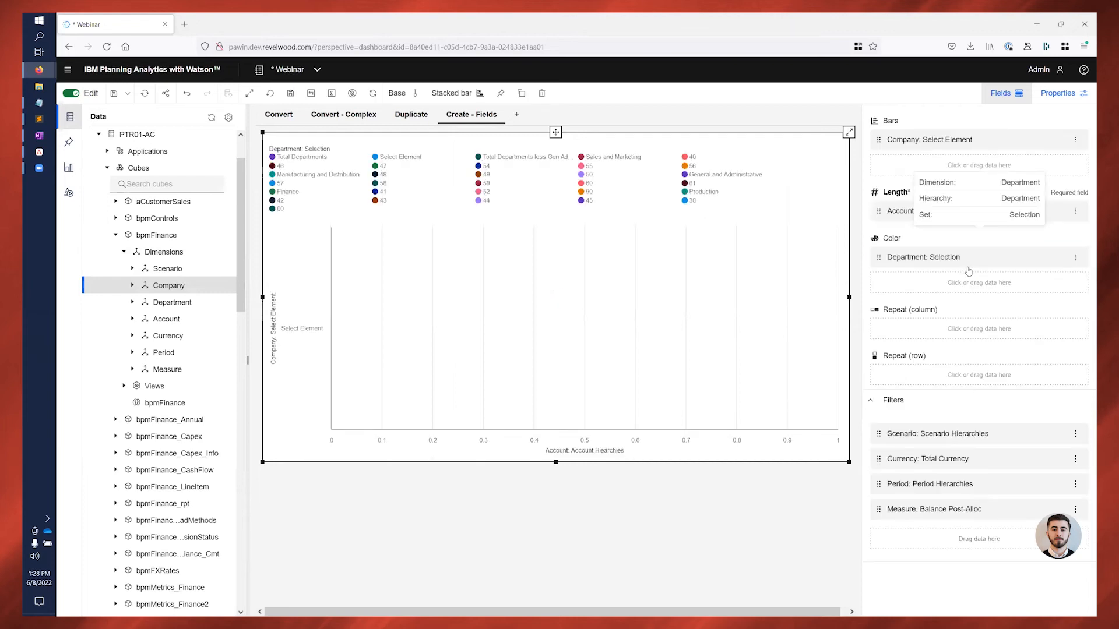
# Step: Replace the Company set on the bars with Total Company from the root members, expanded to its individual companies
pyautogui.click(1078, 141)
pyautogui.click(1042, 152)
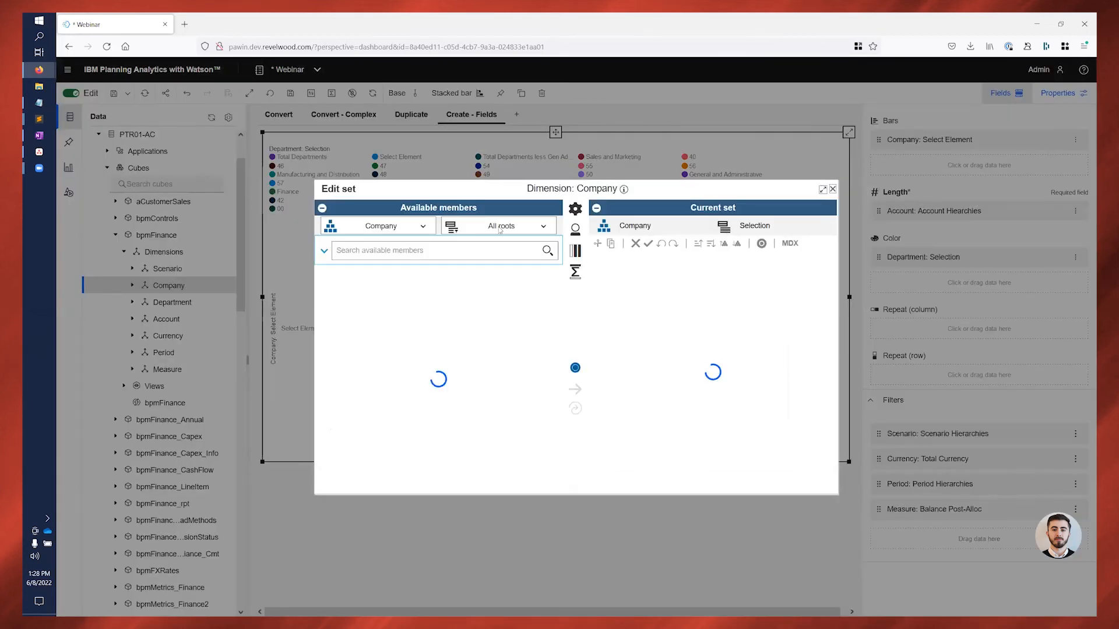
pyautogui.click(500, 228)
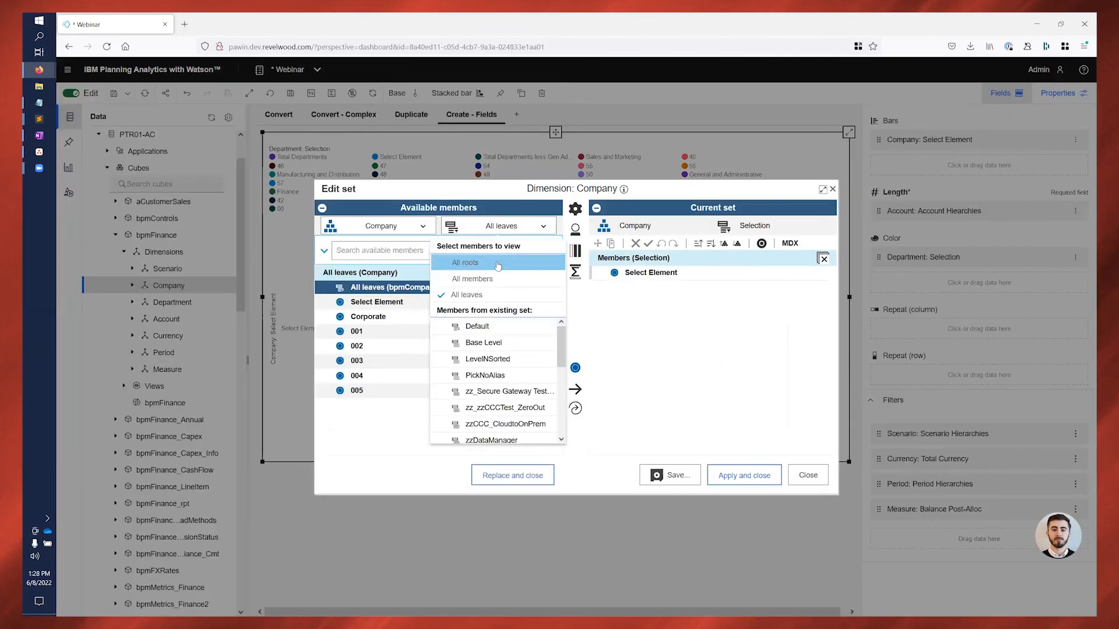
pyautogui.click(497, 263)
pyautogui.click(403, 318)
pyautogui.click(576, 406)
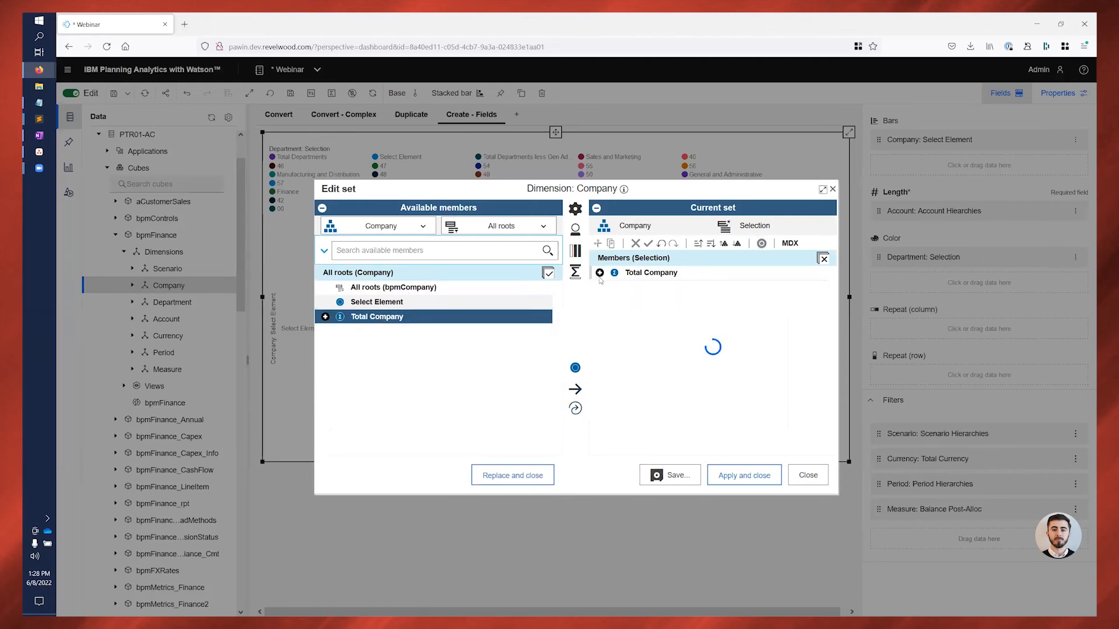
pyautogui.click(761, 477)
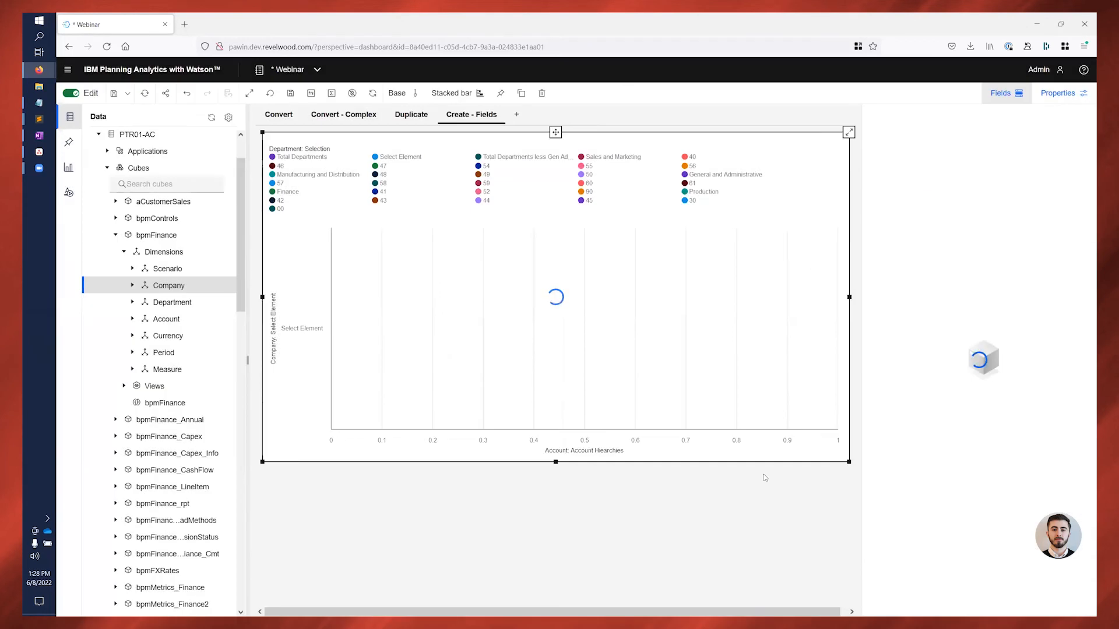
# Step: Search all Account members for "operating expense" and replace the Length field's set with Operating Expenses
pyautogui.click(1075, 211)
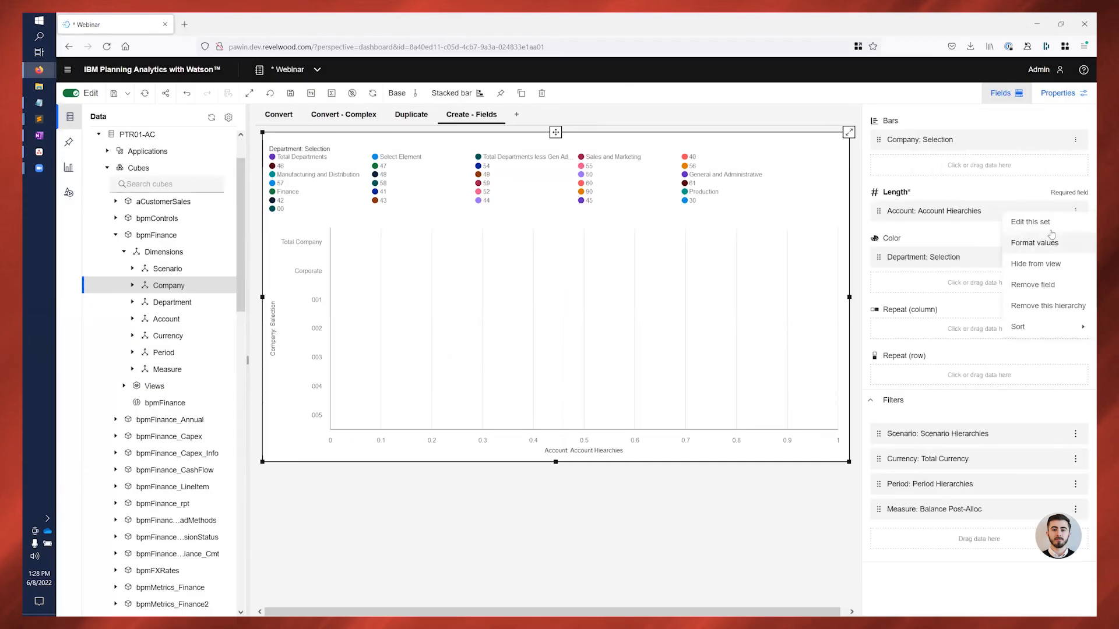
pyautogui.click(1043, 222)
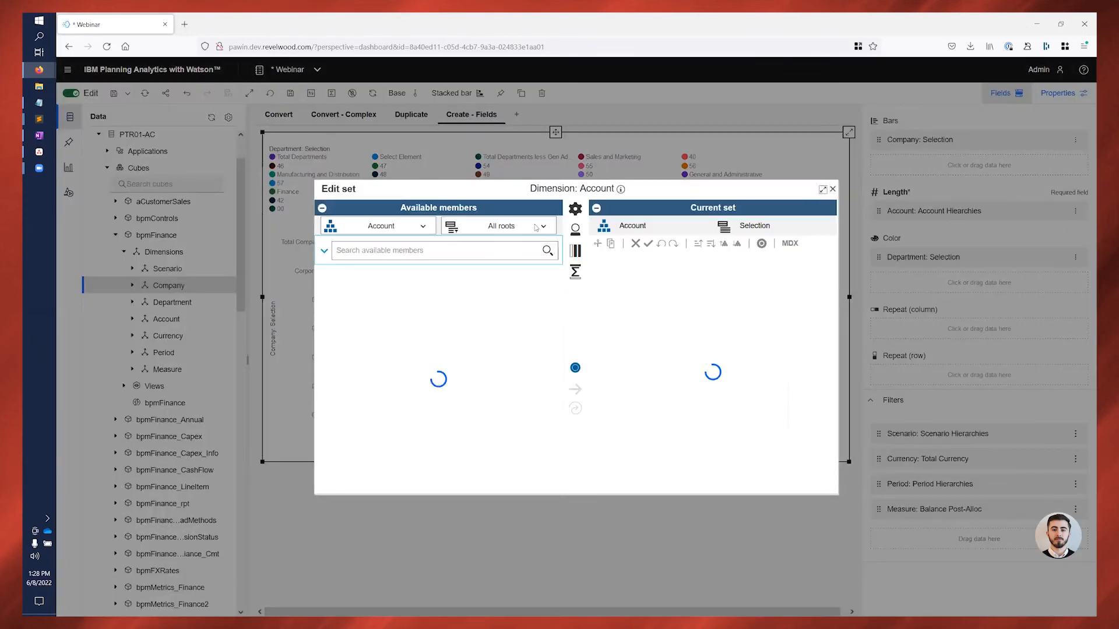
pyautogui.click(536, 227)
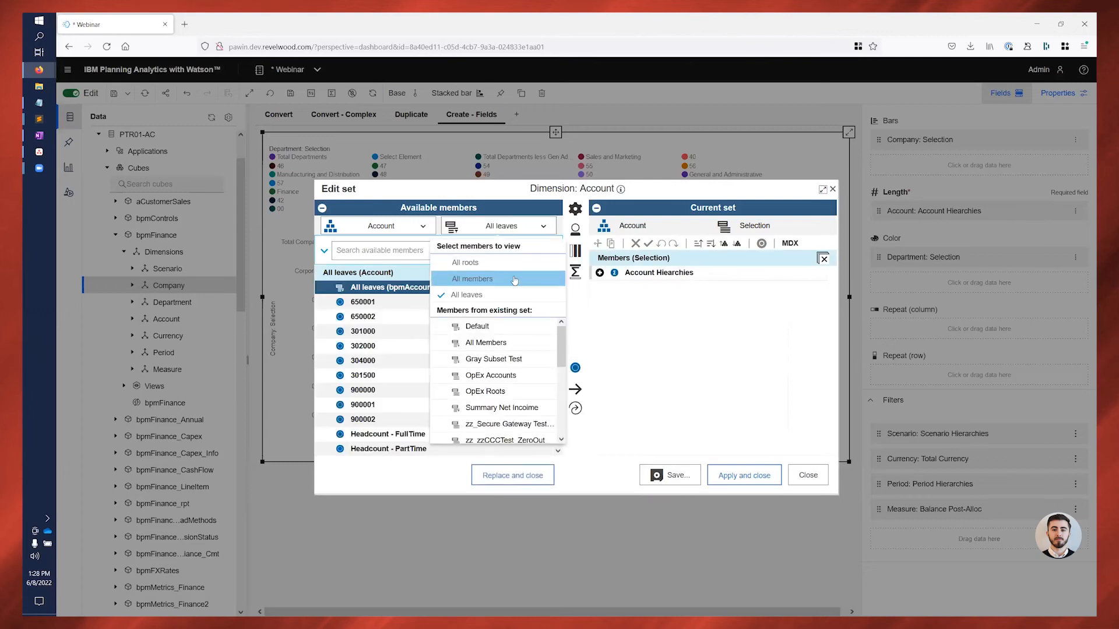
pyautogui.click(514, 280)
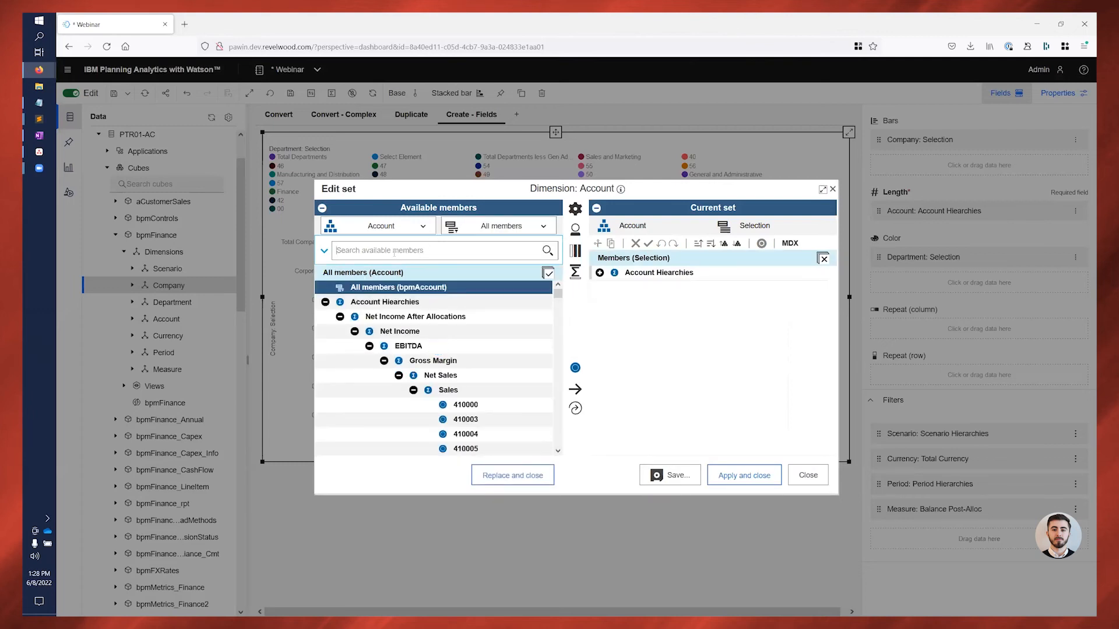
pyautogui.write('operating e')
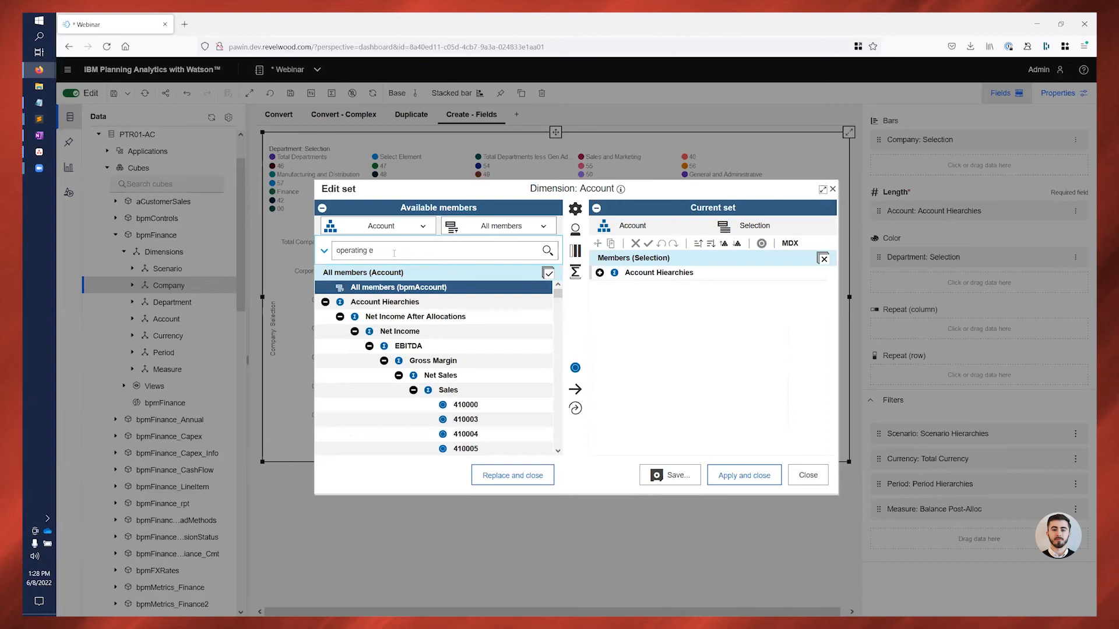
pyautogui.write('xpense')
pyautogui.press('Return')
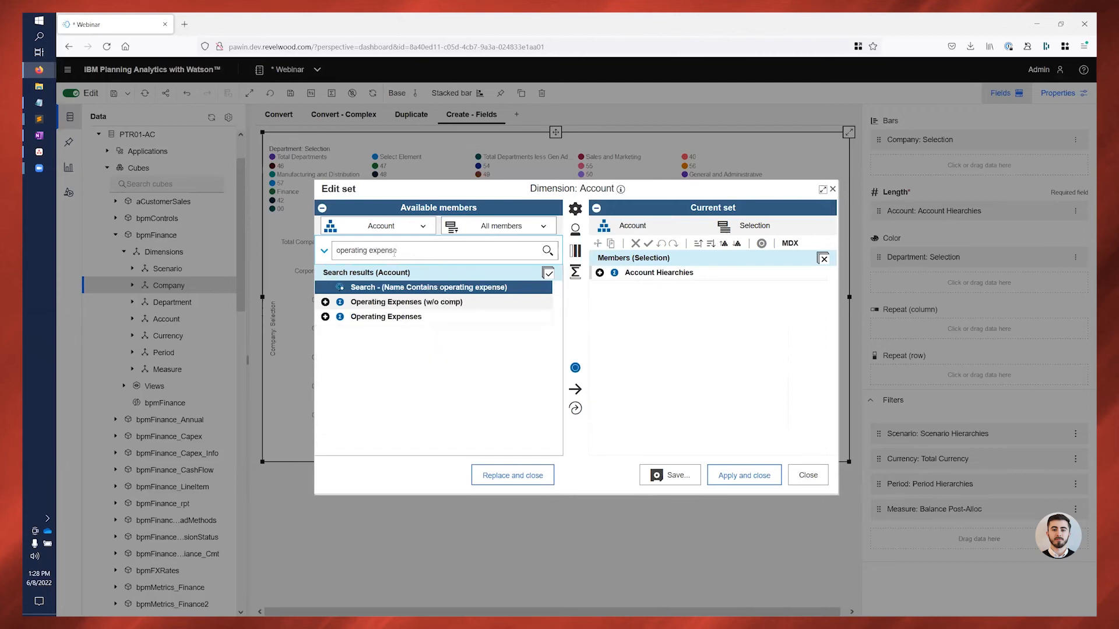
pyautogui.click(432, 318)
pyautogui.click(575, 408)
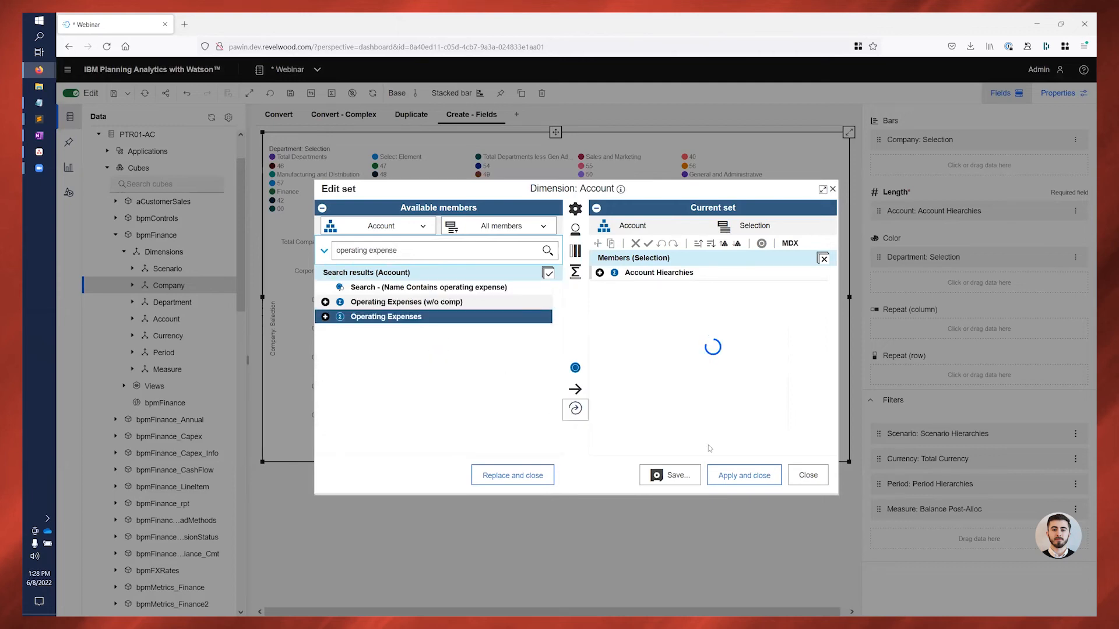
pyautogui.click(754, 477)
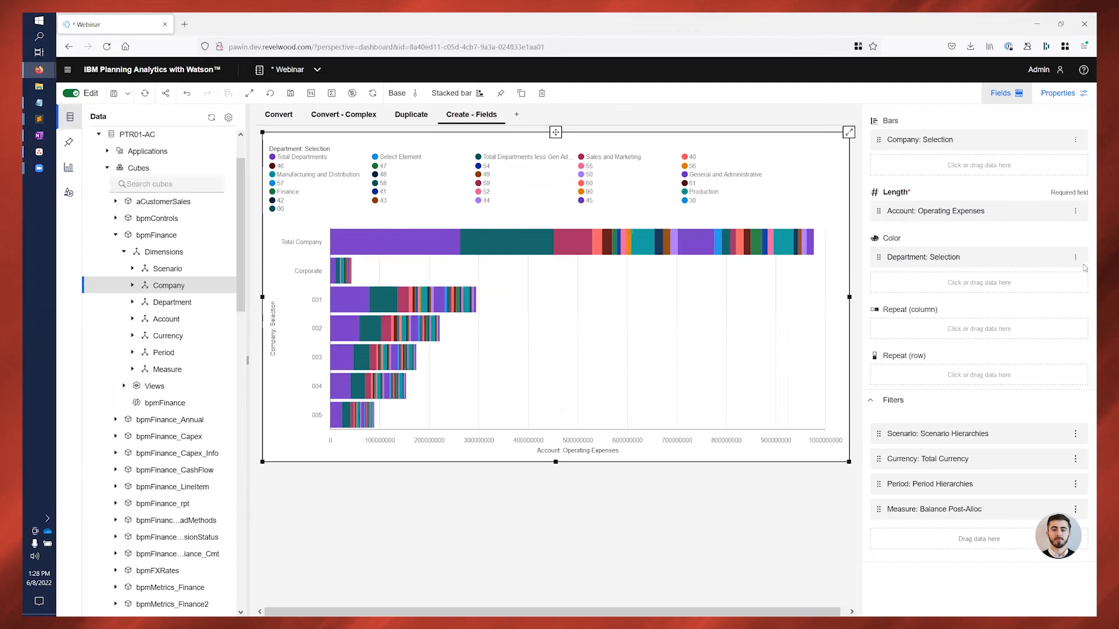
# Step: Edit the Department set used for Color to keep only Sales and Marketing and Manufacturing and Distribution
pyautogui.click(1075, 257)
pyautogui.click(1053, 270)
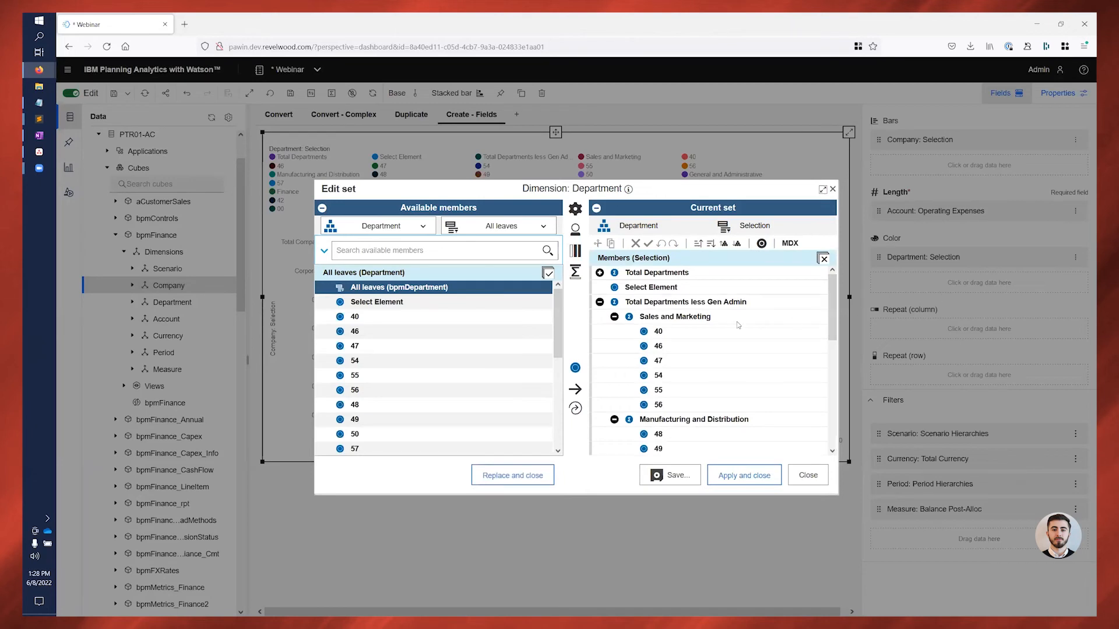
pyautogui.click(698, 320)
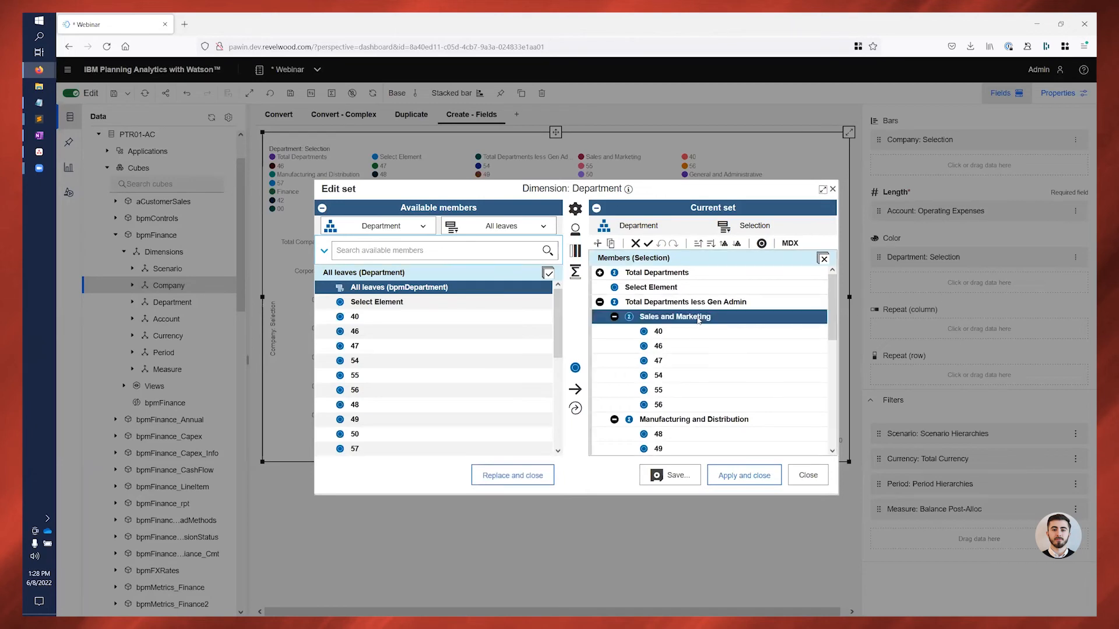
pyautogui.keyDown('ctrl'); pyautogui.click(727, 421); pyautogui.keyUp('ctrl')
pyautogui.click(648, 244)
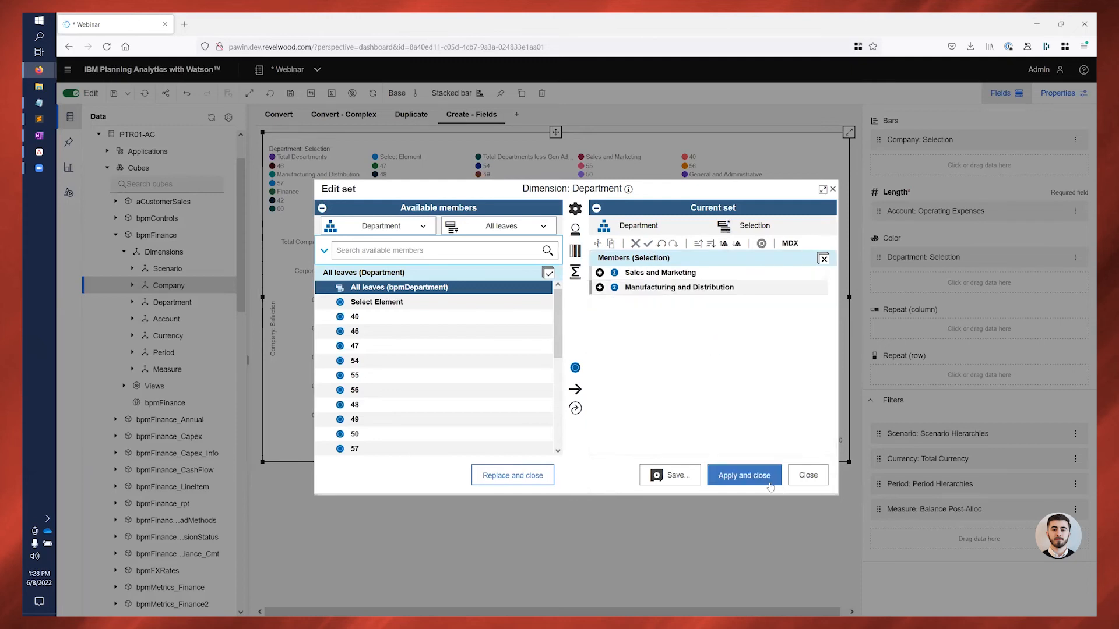
pyautogui.click(744, 475)
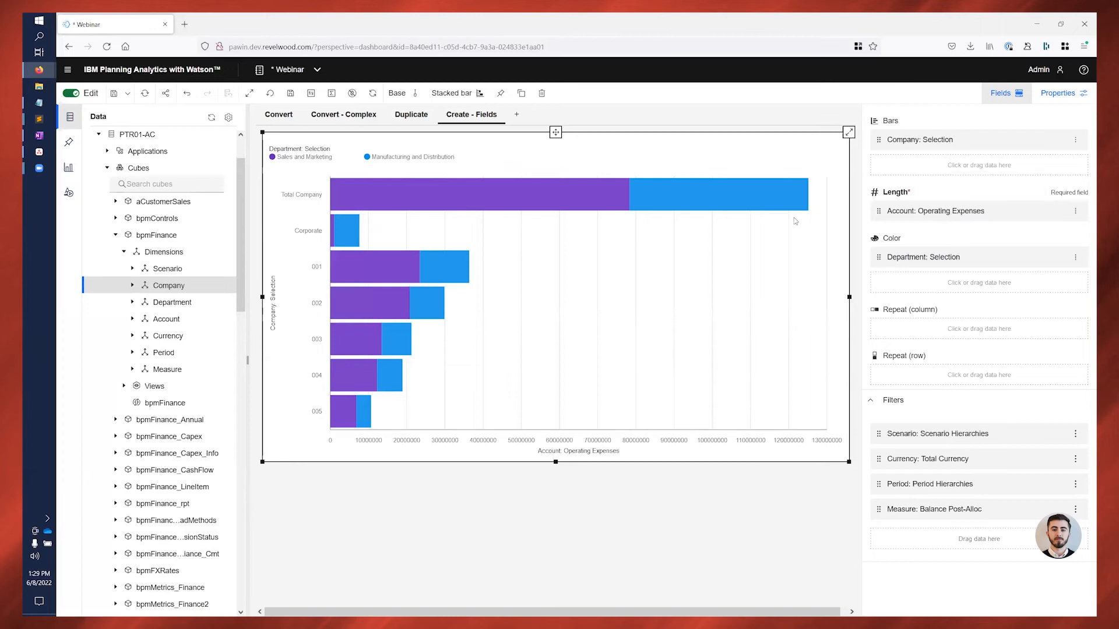
# Step: Edit the Scenario filter's set to keep only Actuals
pyautogui.click(1074, 435)
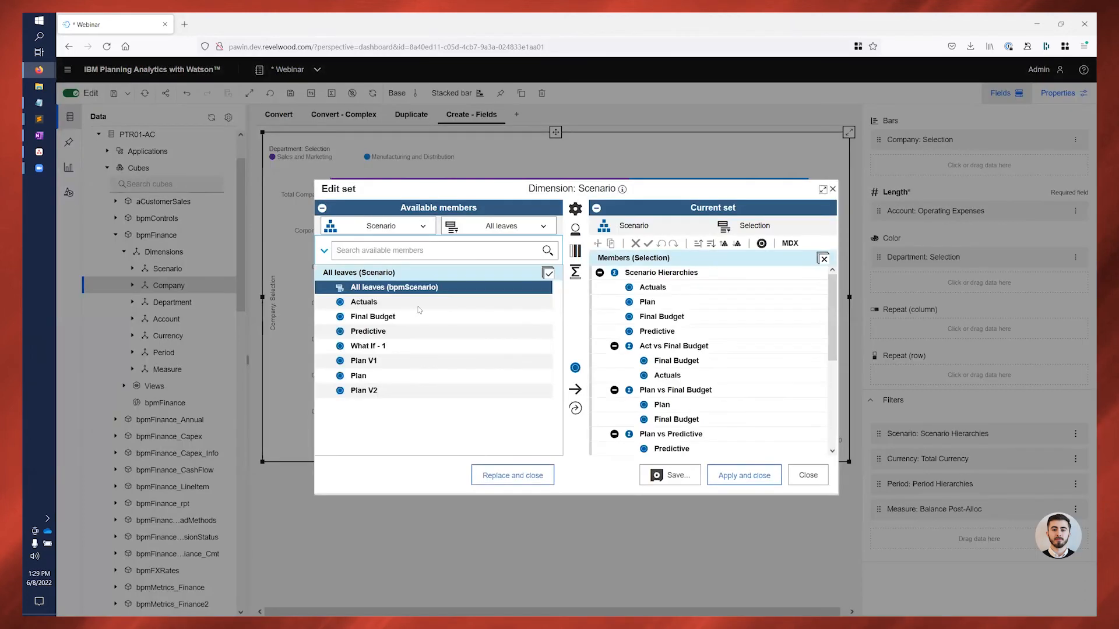
pyautogui.click(670, 292)
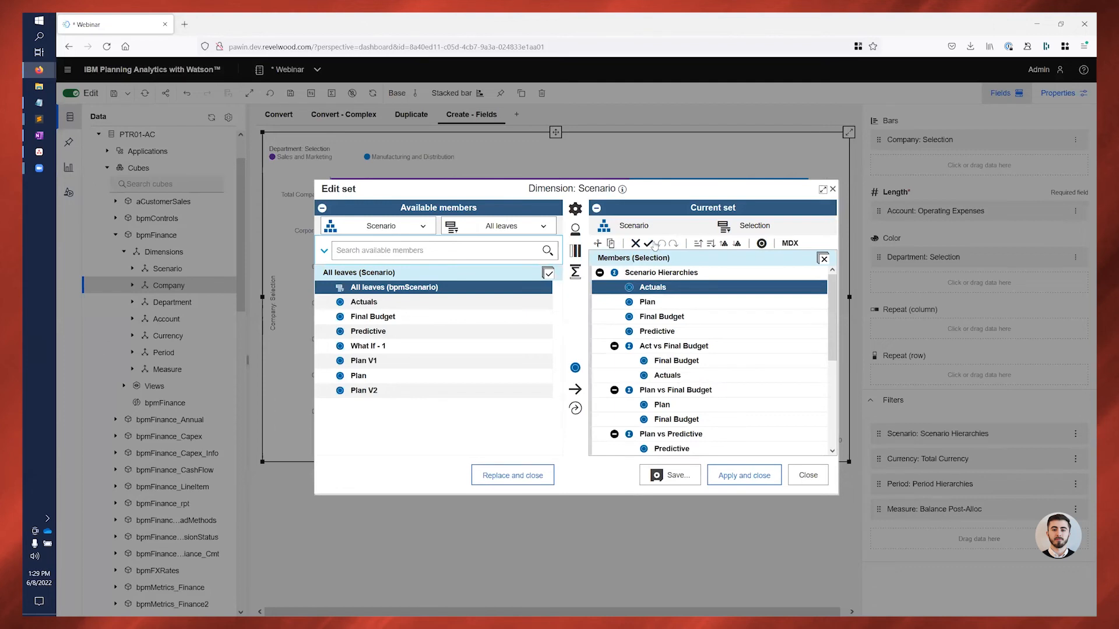
pyautogui.click(758, 477)
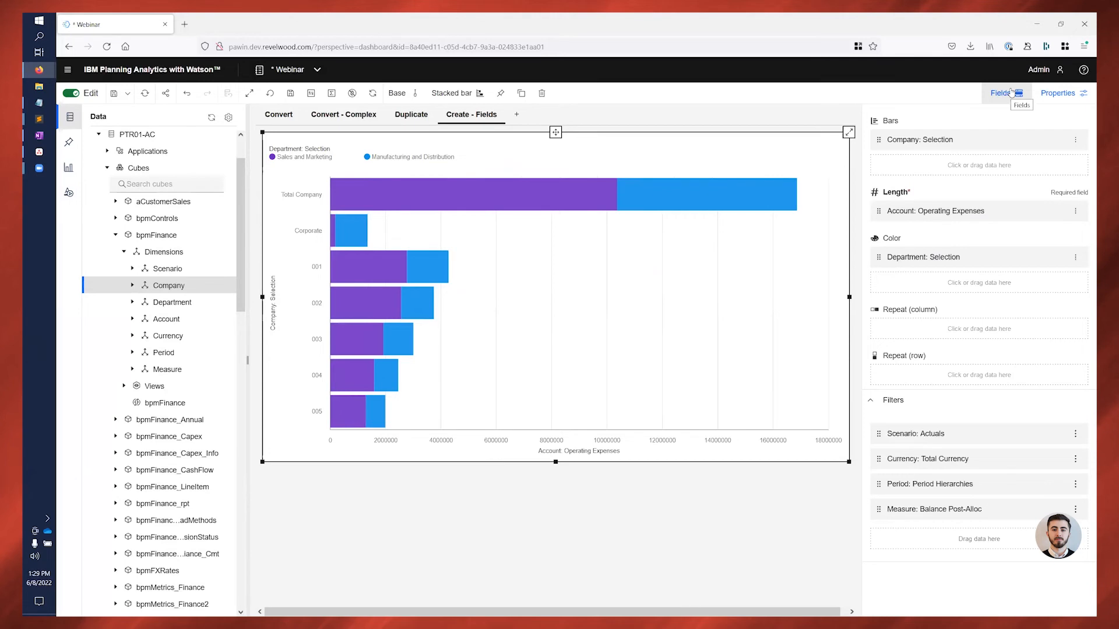
# Step: Hide the Total Company bar so the chart shows only the individual companies
pyautogui.click(1011, 92)
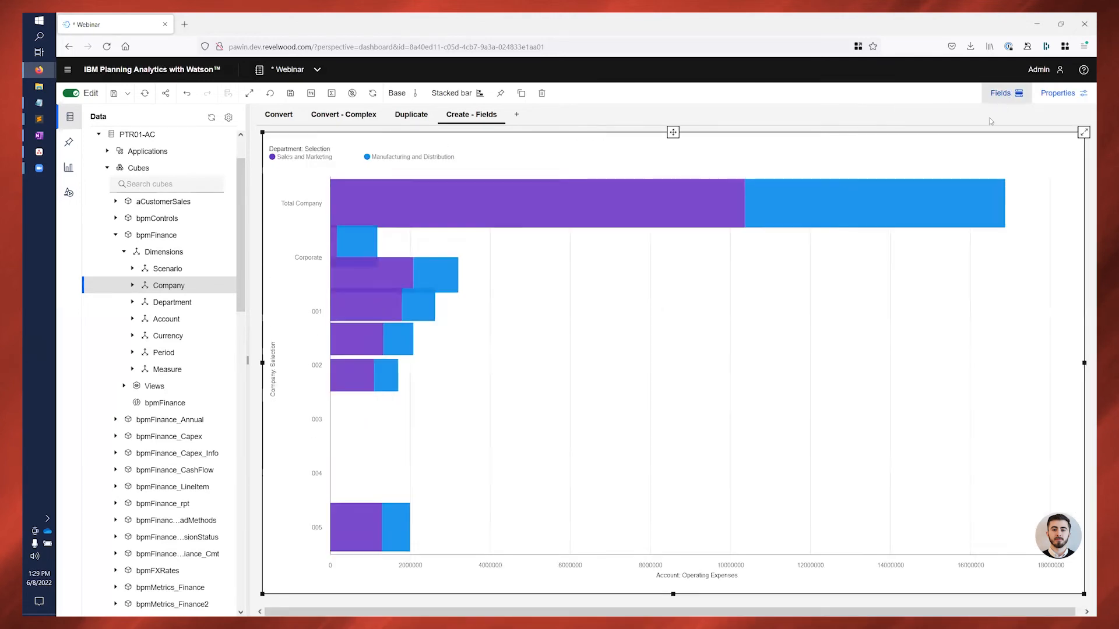
pyautogui.click(1002, 93)
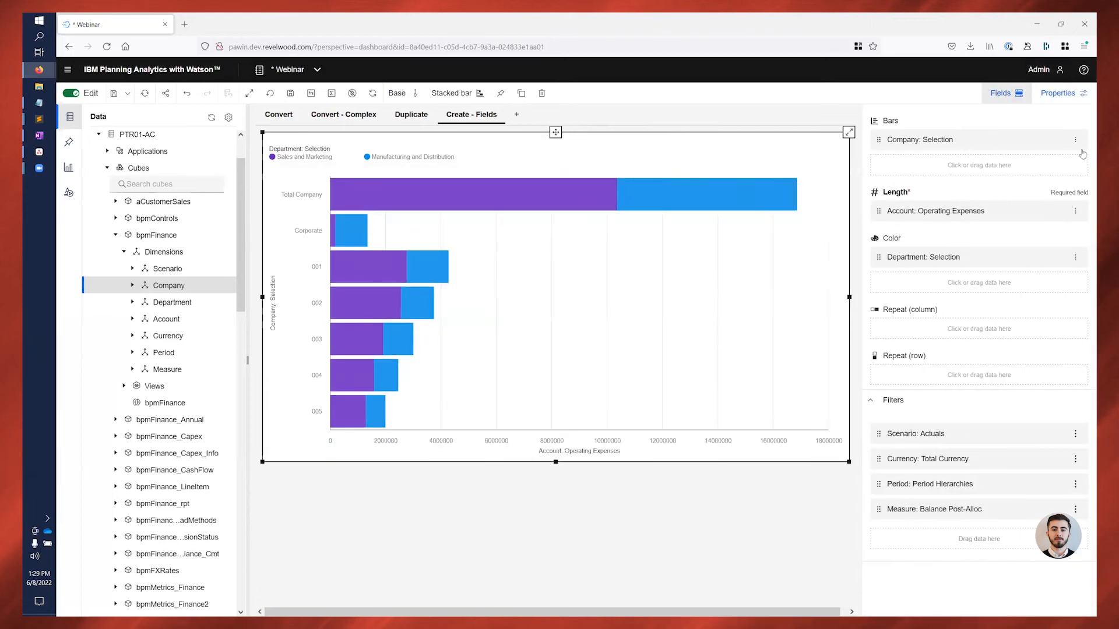
pyautogui.click(1079, 144)
pyautogui.click(1054, 195)
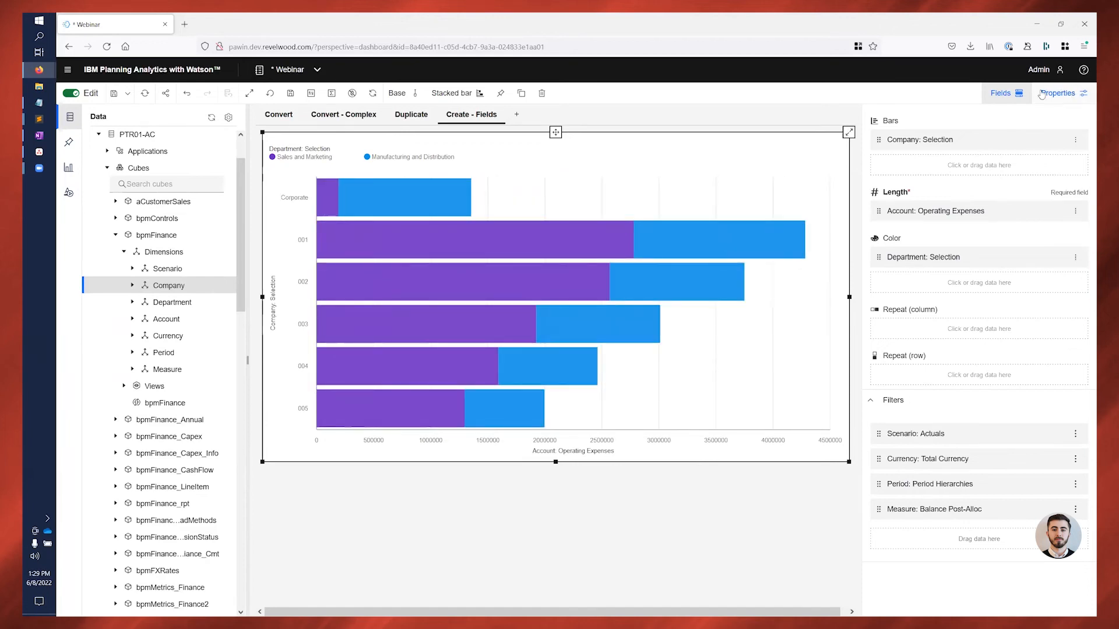
# Step: Hide the field assignments to enlarge the chart and highlight the Manufacturing and Distribution segments
pyautogui.click(1017, 97)
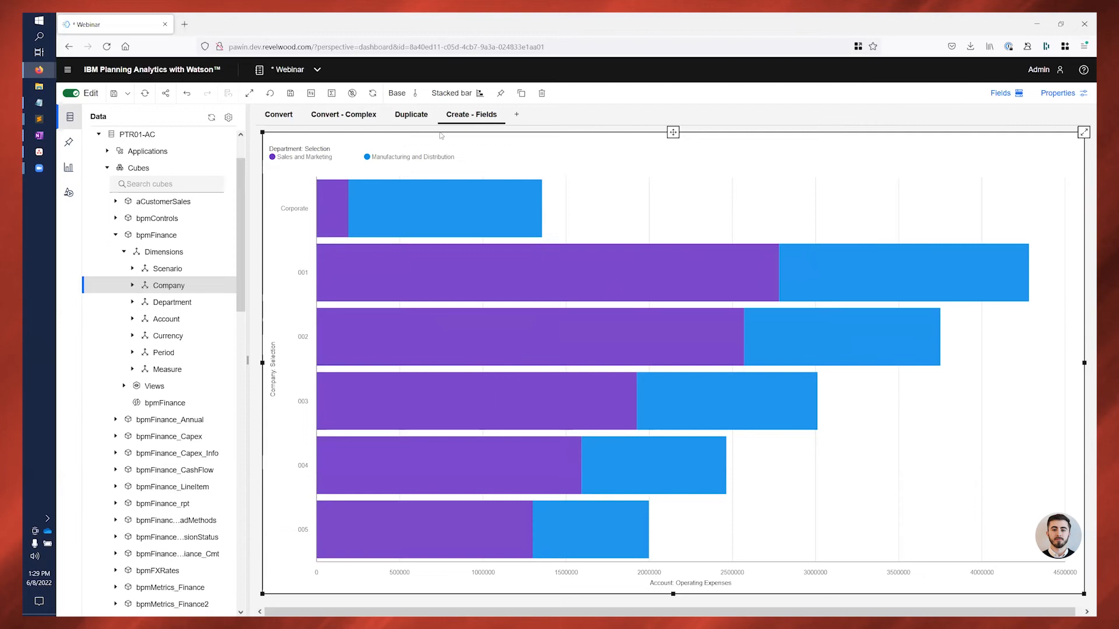
pyautogui.click(426, 157)
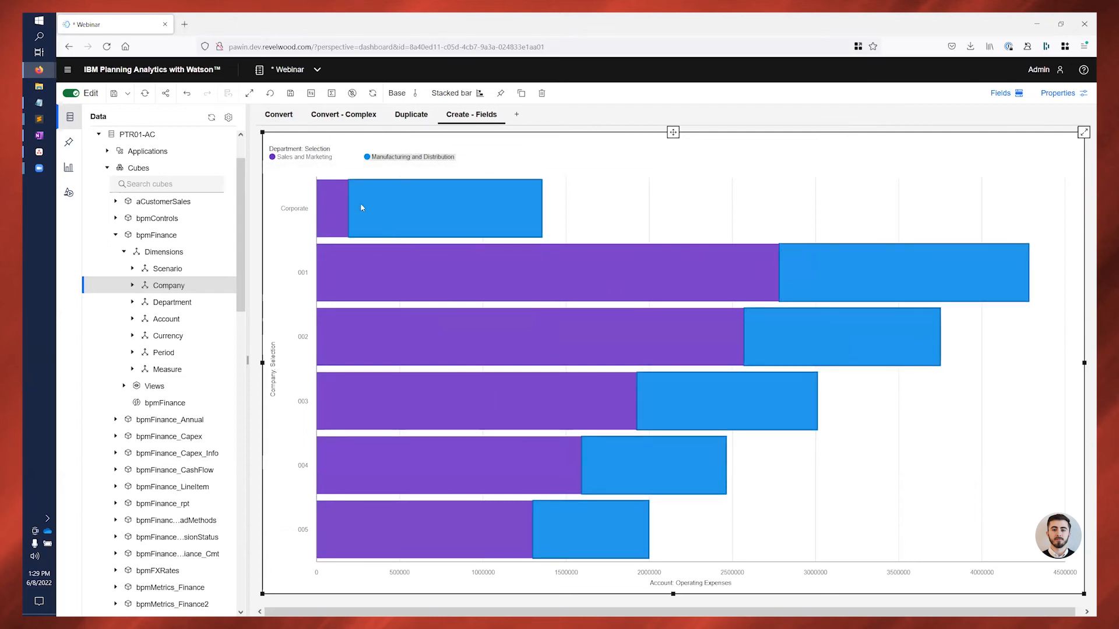
pyautogui.moveTo(520, 202)
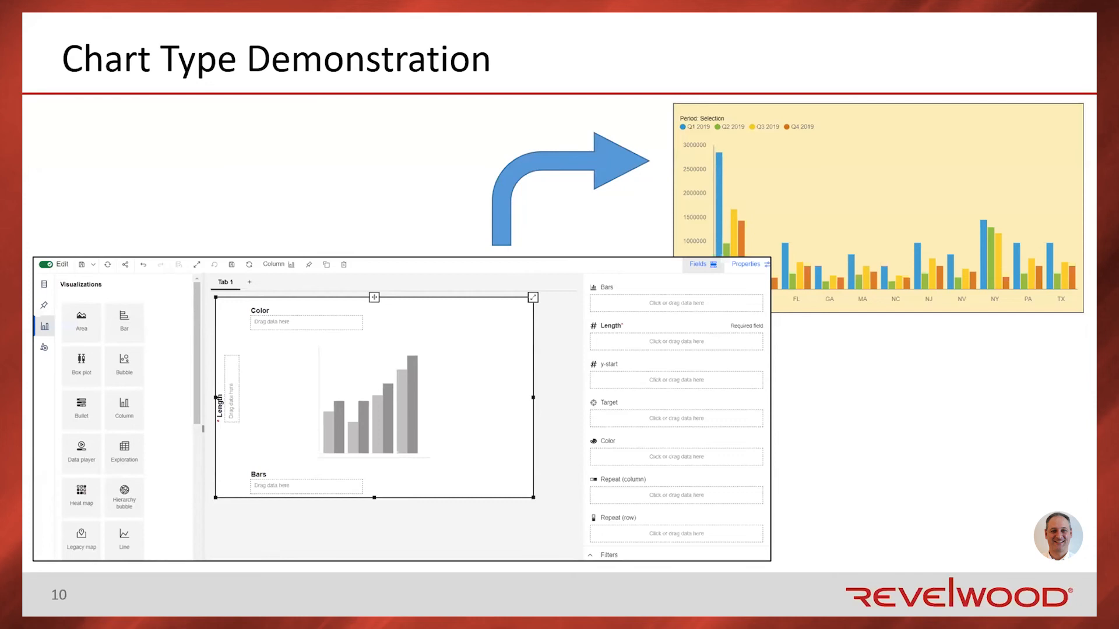
pyautogui.press('Right')
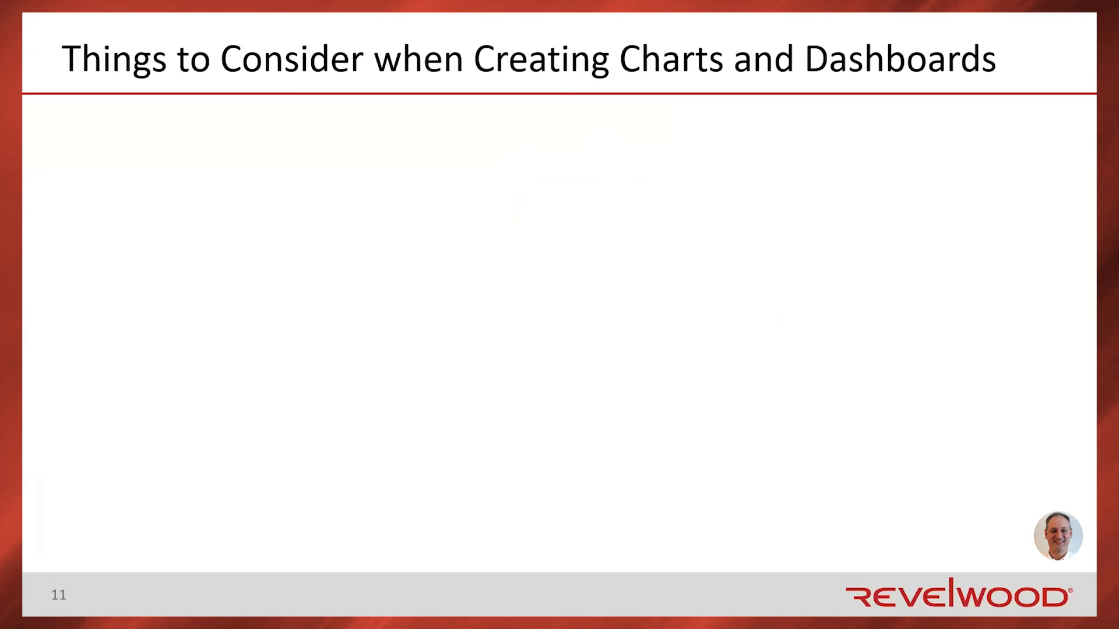
pyautogui.press('Right')
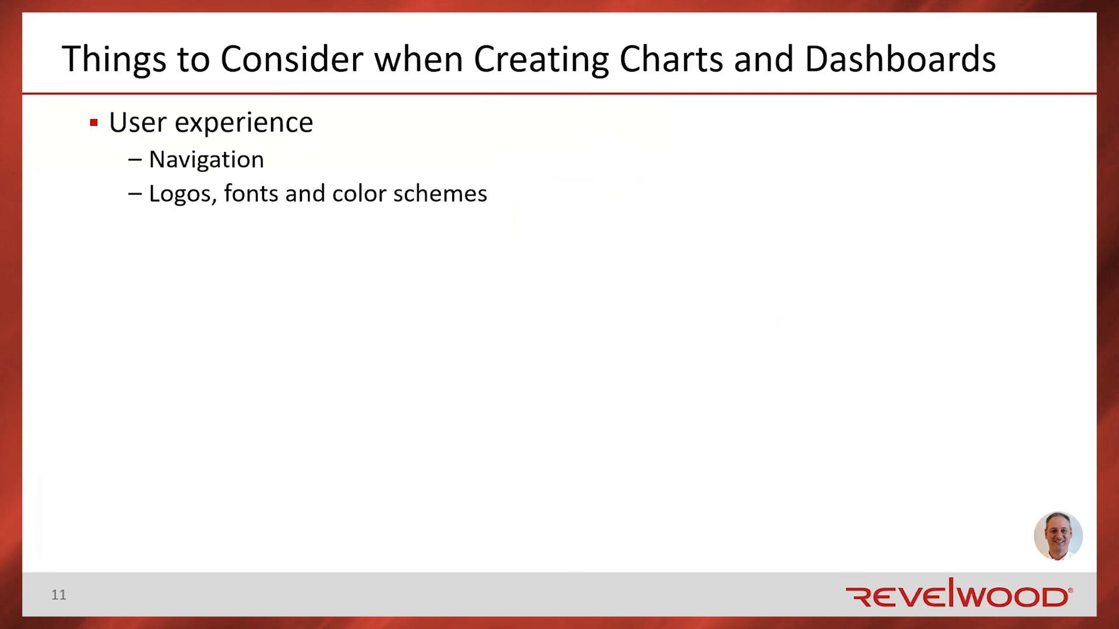